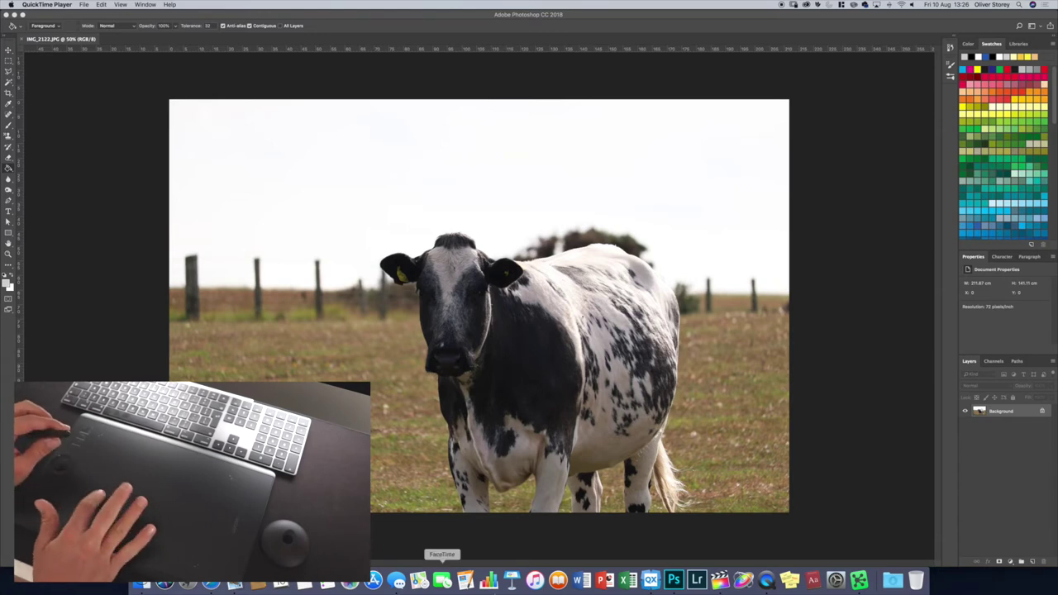
# - Launch System Preferences from the Dock while the cow photo stays open in Photoshop
pyautogui.click(836, 581)
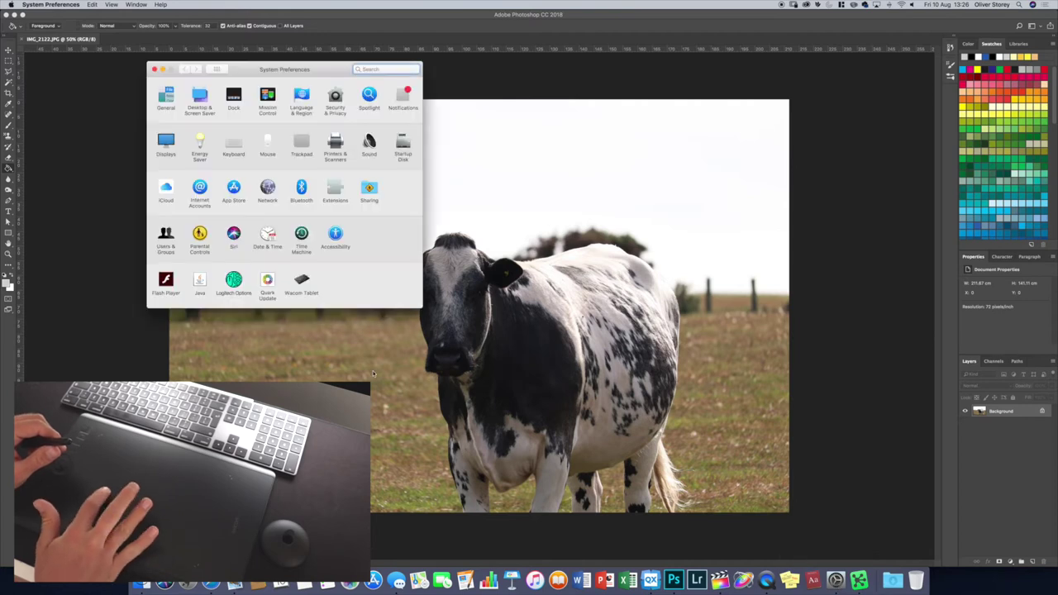
# - Show the Wacom Touch Ring functions for Adobe Photoshop CC 2018: Scroll, Rotate, Cycle Layers, Brush Size
pyautogui.click(301, 281)
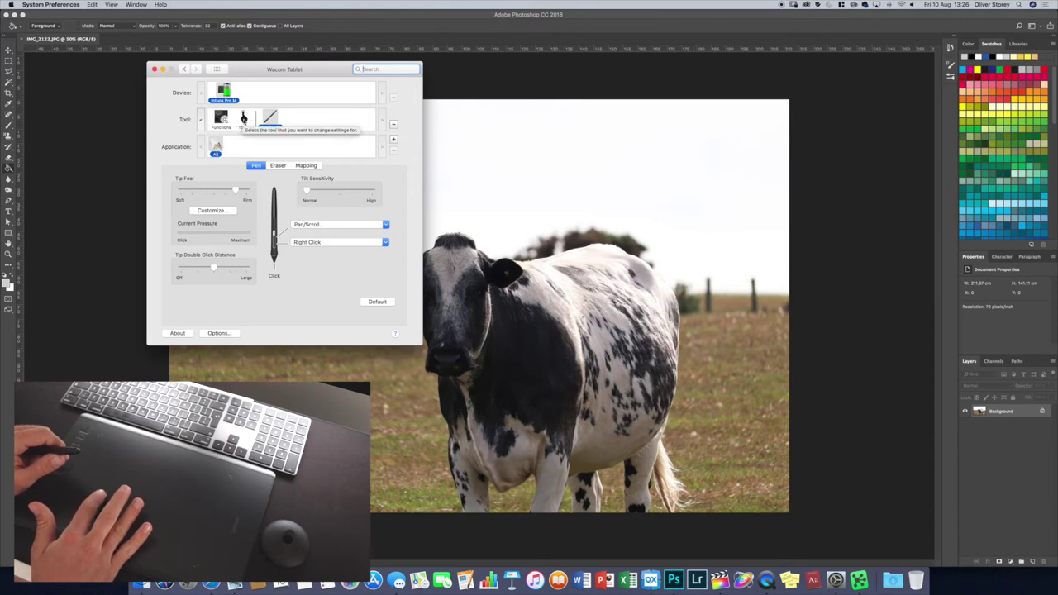
pyautogui.click(244, 118)
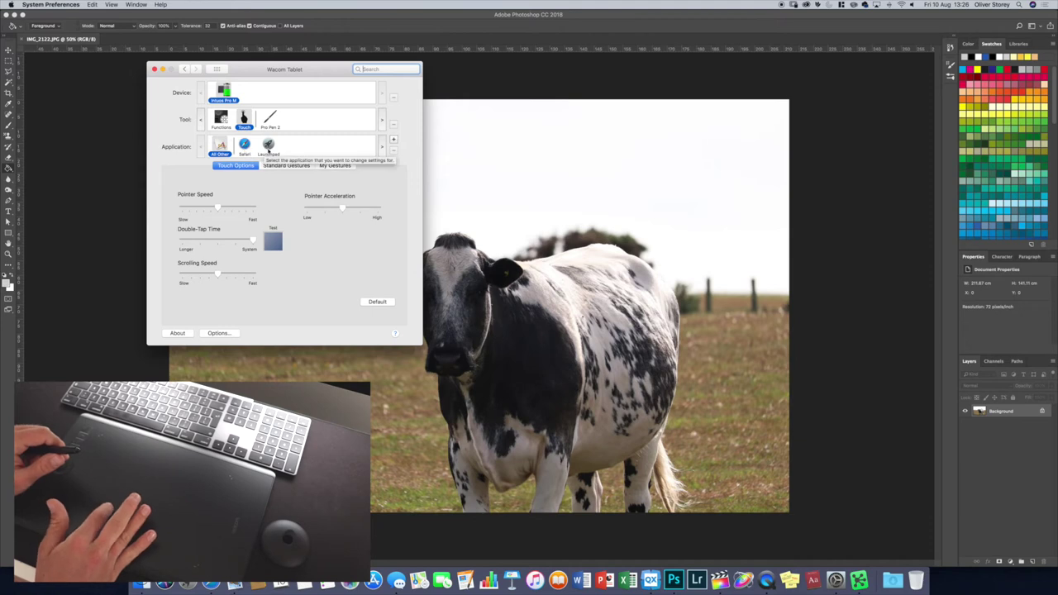
pyautogui.click(222, 121)
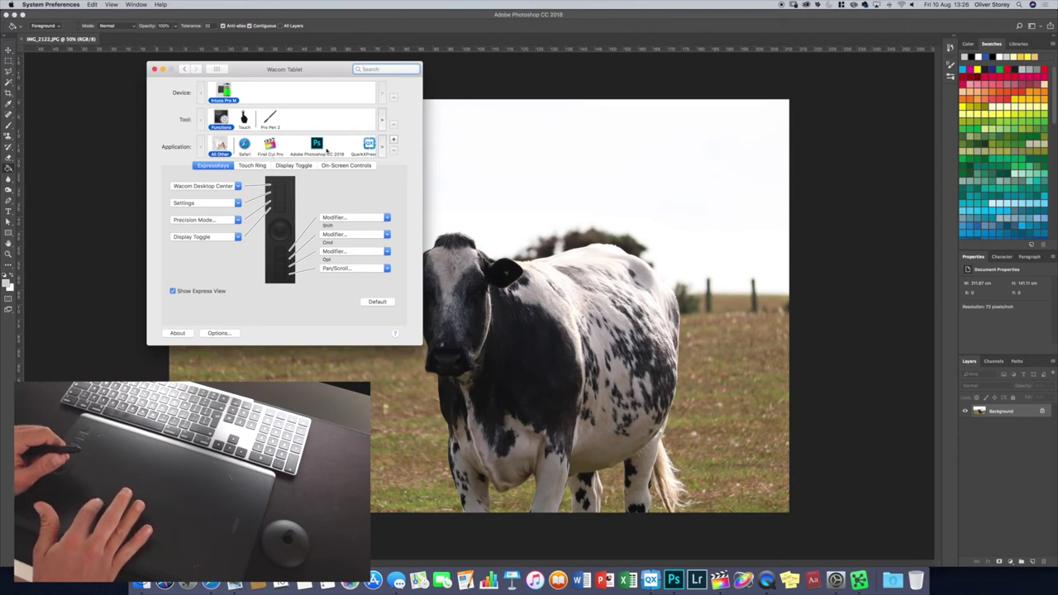
pyautogui.click(319, 146)
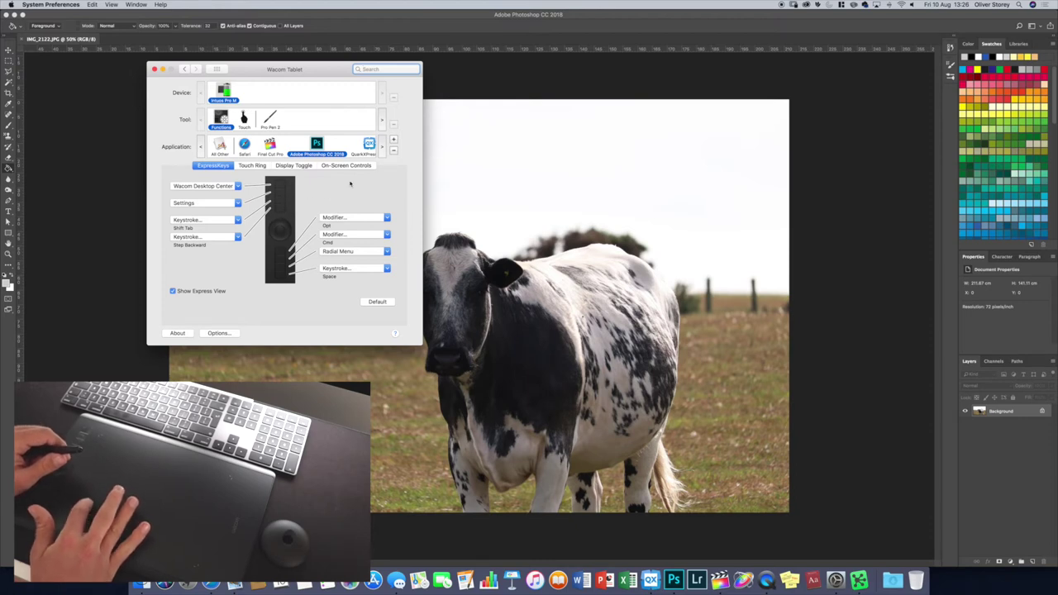
pyautogui.click(259, 166)
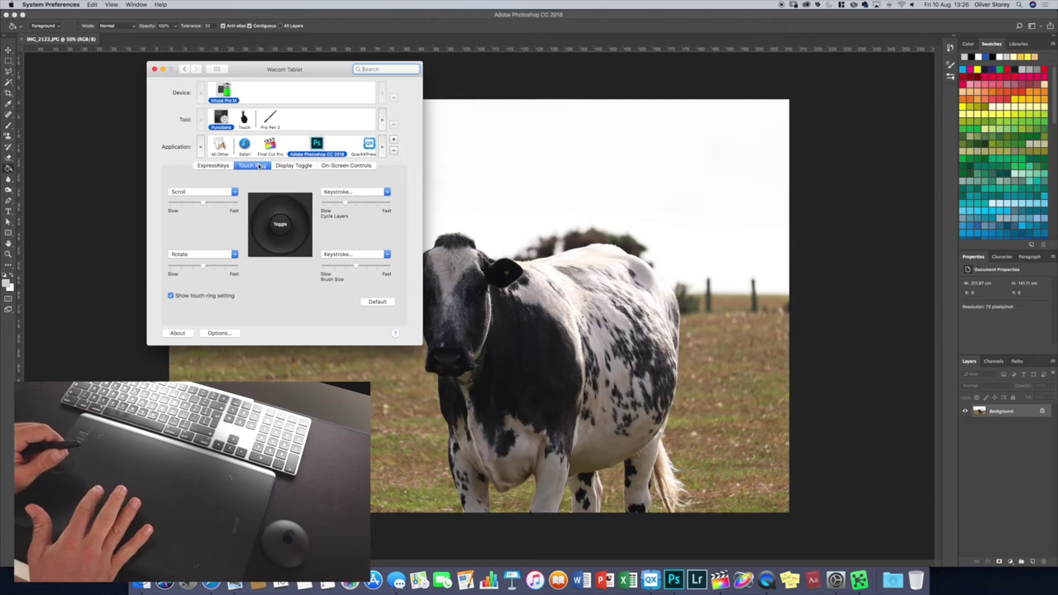
# - Show the On-Screen Controls Radial Menu assignments: Brush Panel, Save, Step Backward, Step Forward
pyautogui.click(290, 166)
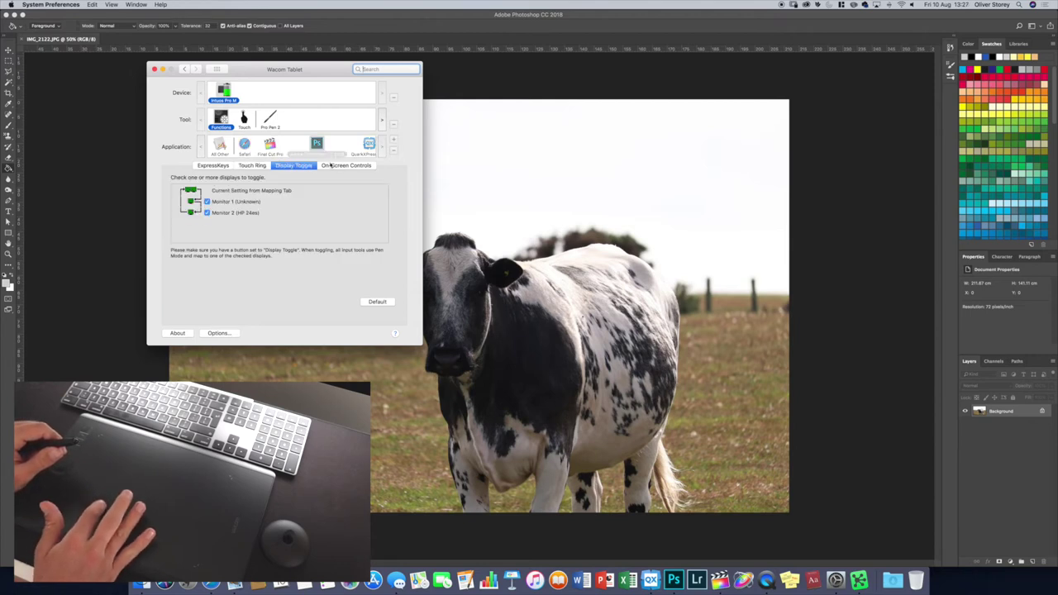
pyautogui.click(348, 166)
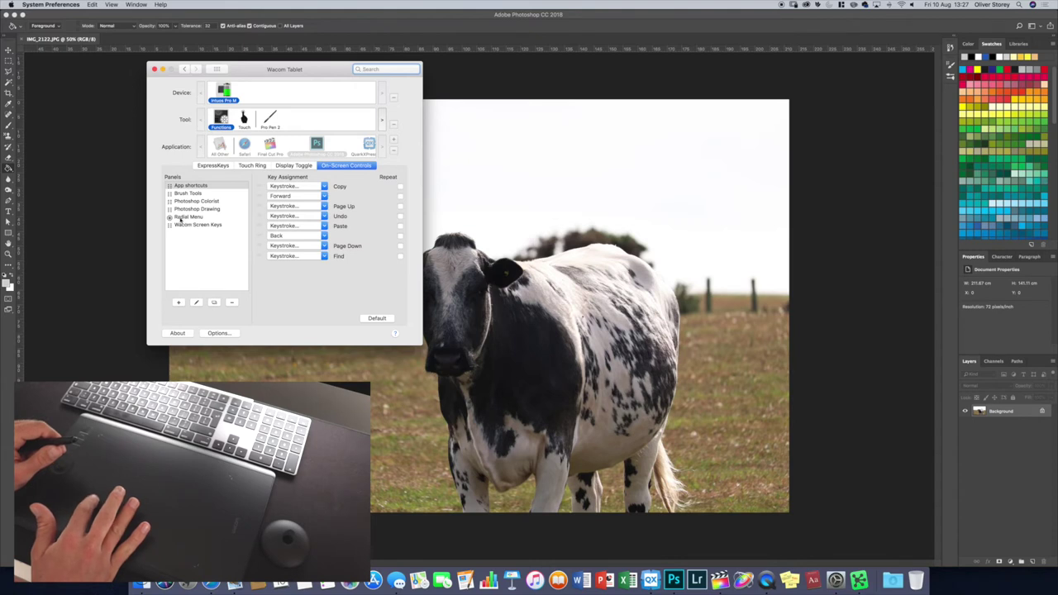
pyautogui.click(179, 217)
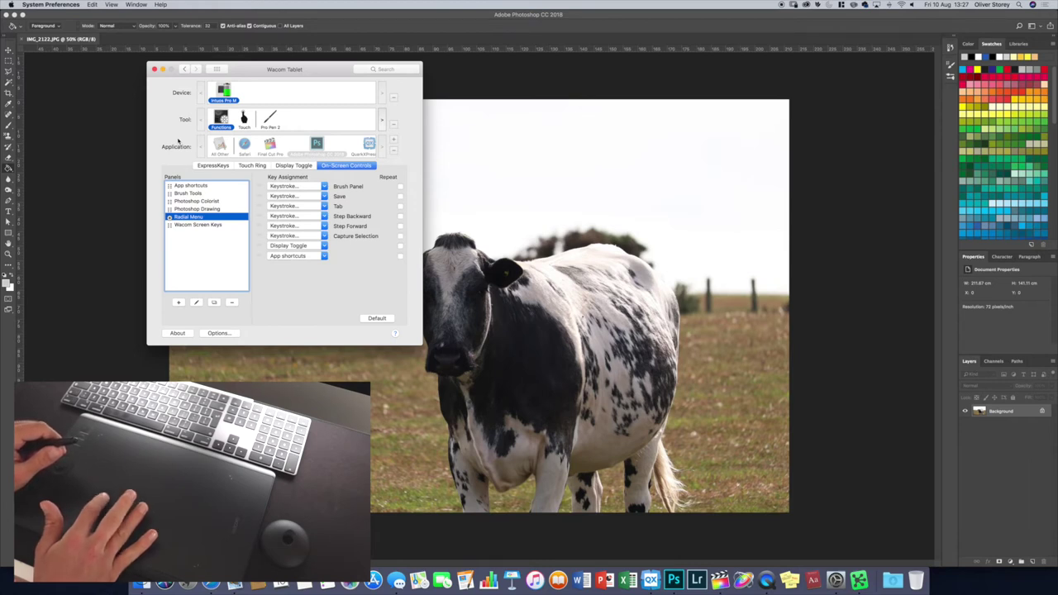
# - Close the Wacom Tablet preferences and, back in Photoshop, list the new adjustment layer types
pyautogui.click(153, 68)
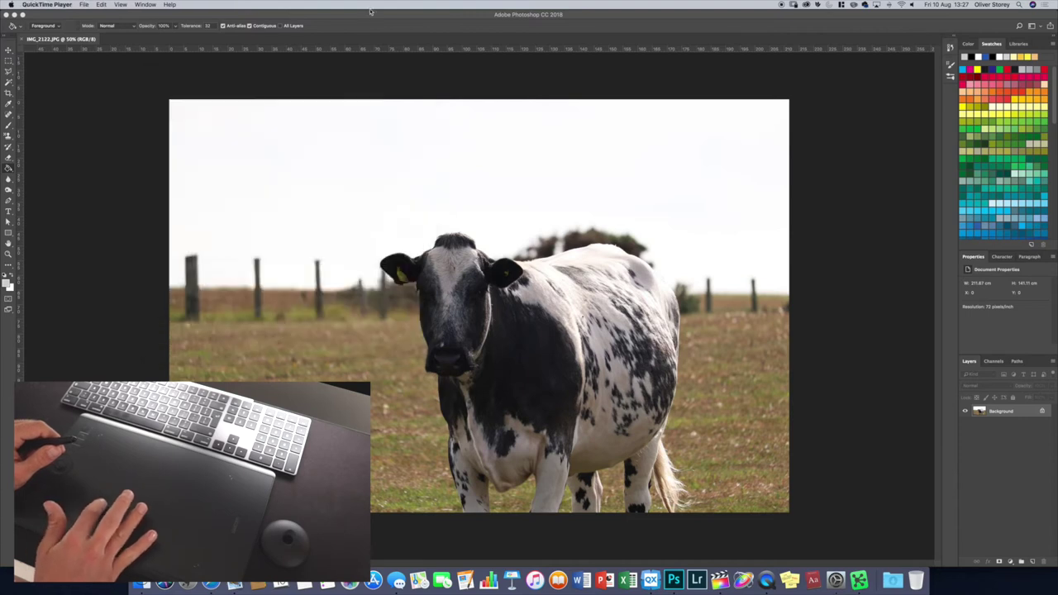
pyautogui.click(358, 21)
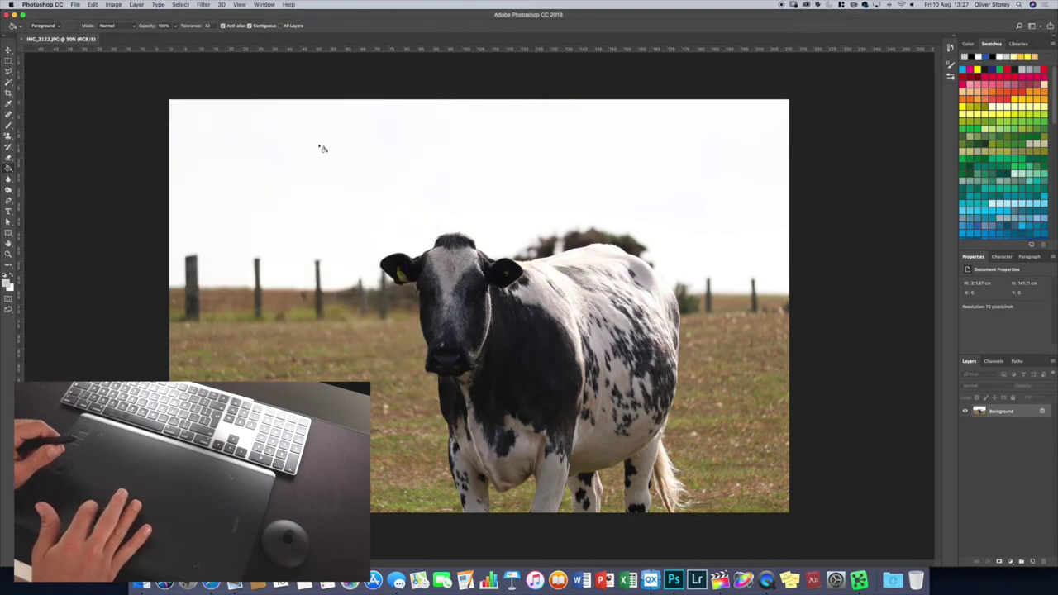
pyautogui.click(1012, 563)
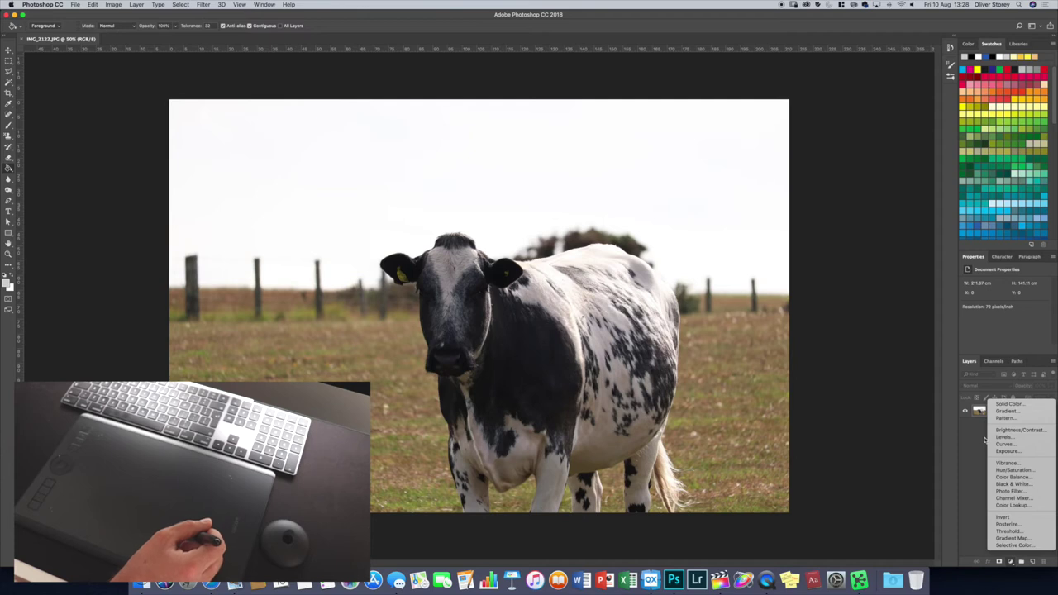
# - Add a Brightness/Contrast layer at Brightness 124, Contrast 34, compare it, and select its mask
pyautogui.click(1013, 432)
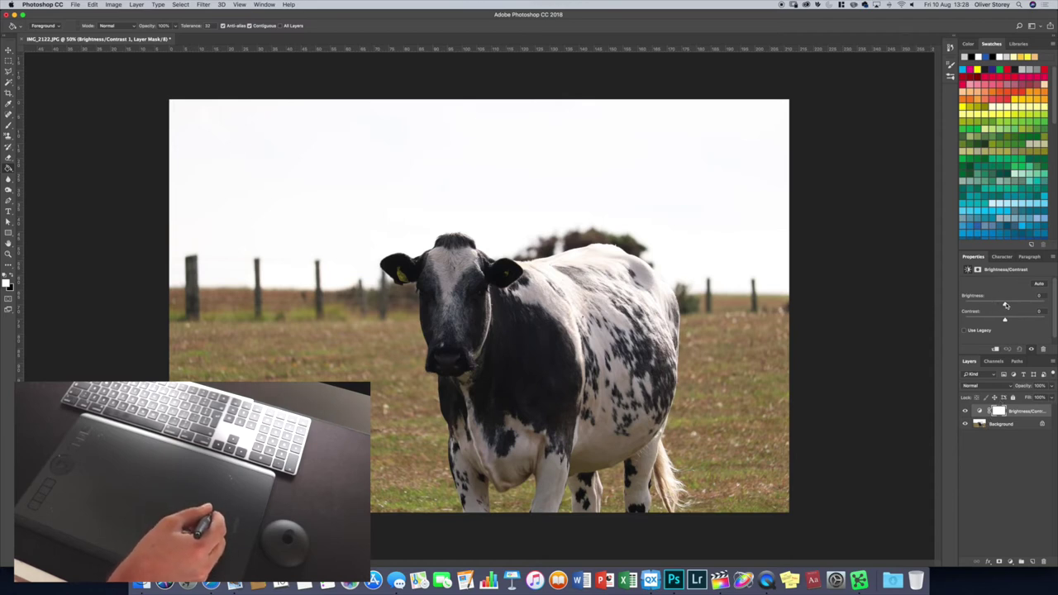
pyautogui.moveTo(1004, 304); pyautogui.dragTo(1016, 305)
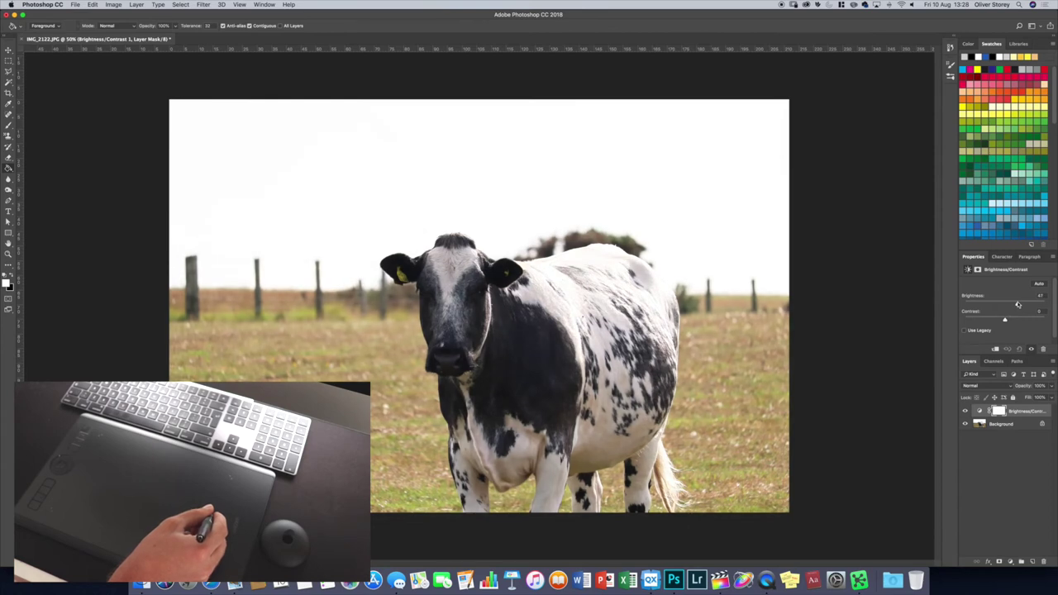
pyautogui.moveTo(1018, 305); pyautogui.dragTo(1037, 306)
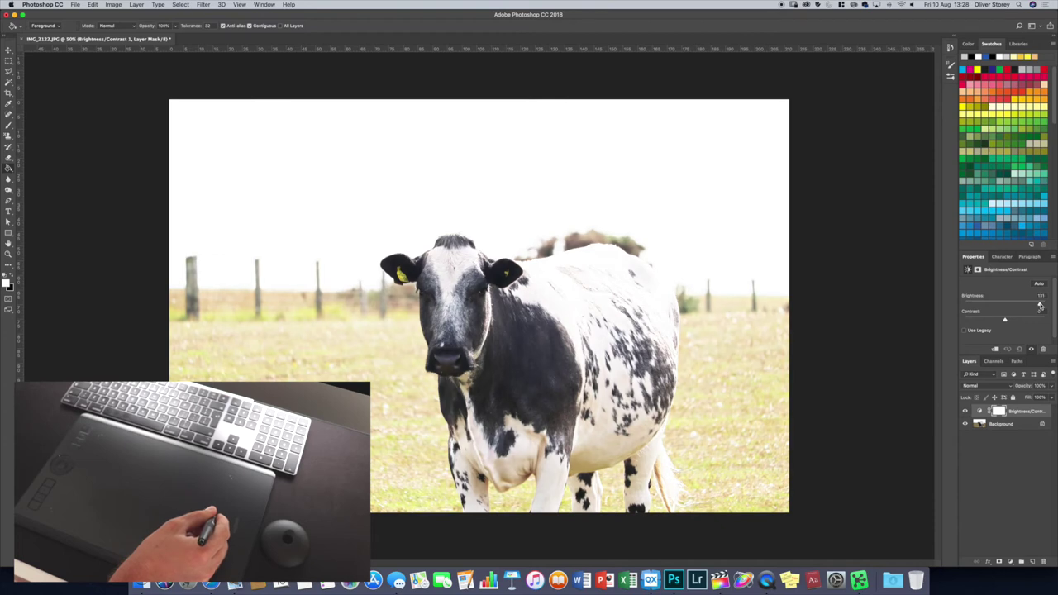
pyautogui.moveTo(1006, 321); pyautogui.dragTo(1022, 320)
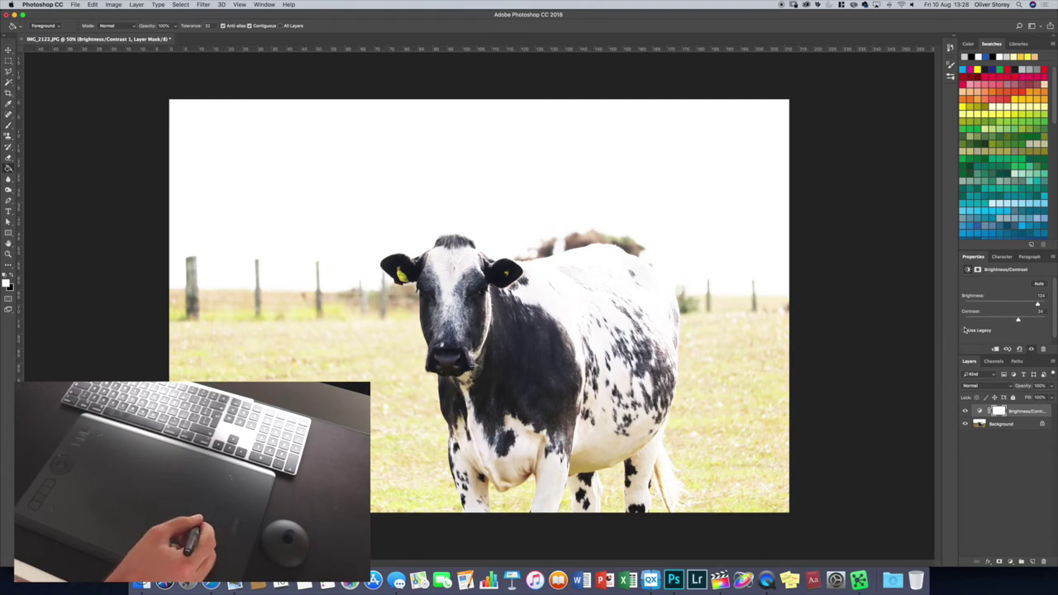
pyautogui.click(965, 412)
pyautogui.click(965, 412)
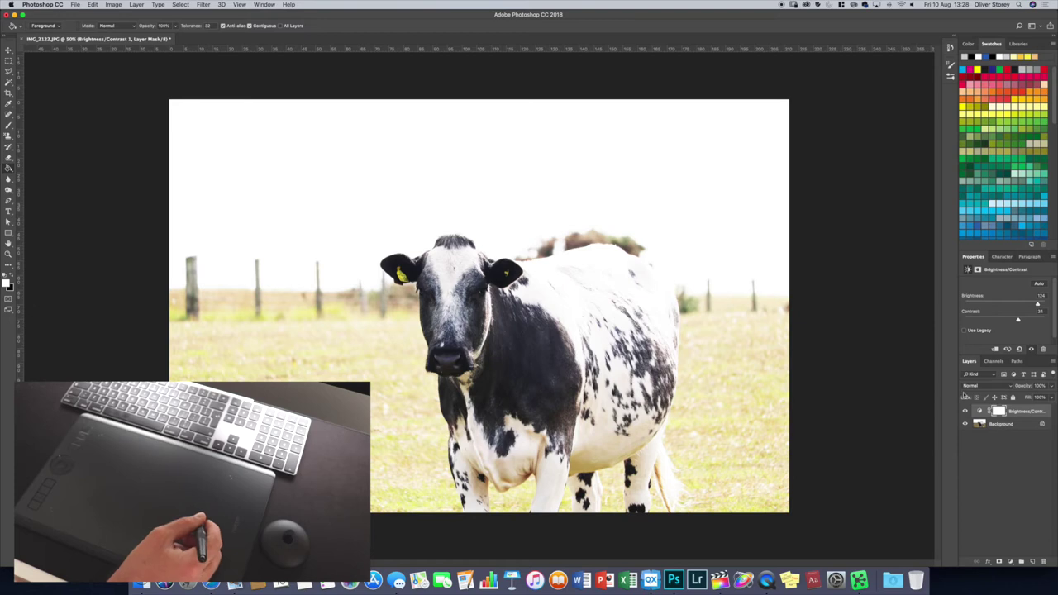
pyautogui.click(996, 413)
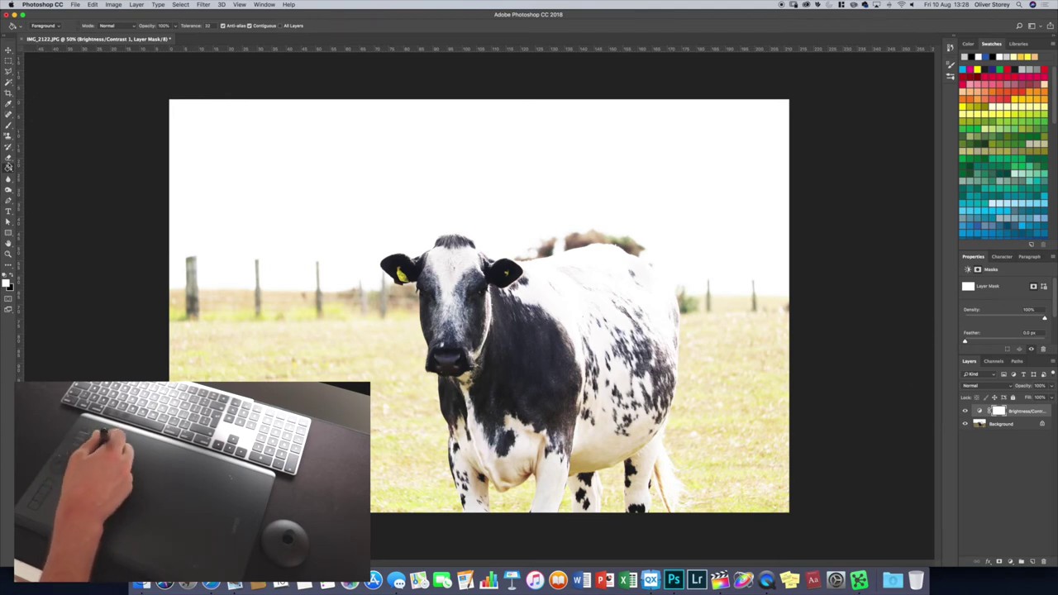
# - Fill the Brightness/Contrast 1 mask with black at 100% opacity using Edit > Fill
pyautogui.click(93, 4)
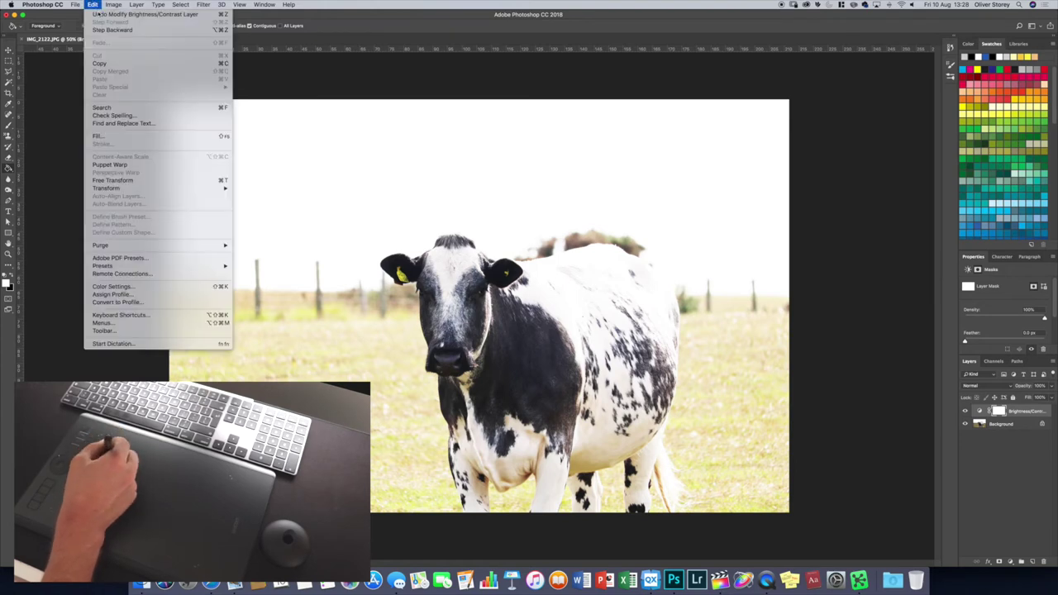
pyautogui.click(147, 137)
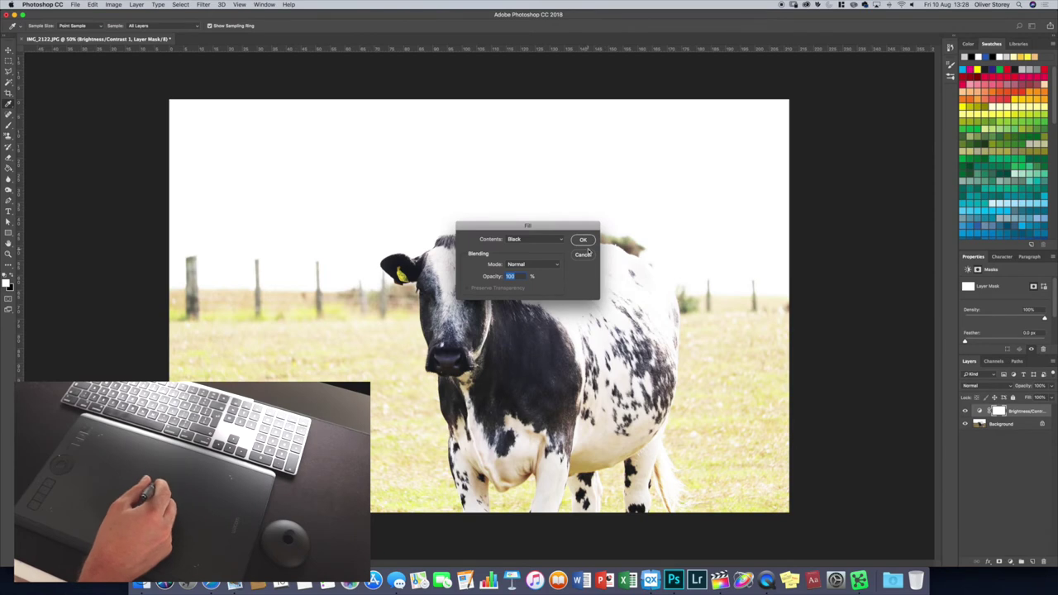
pyautogui.click(583, 242)
pyautogui.press('g')
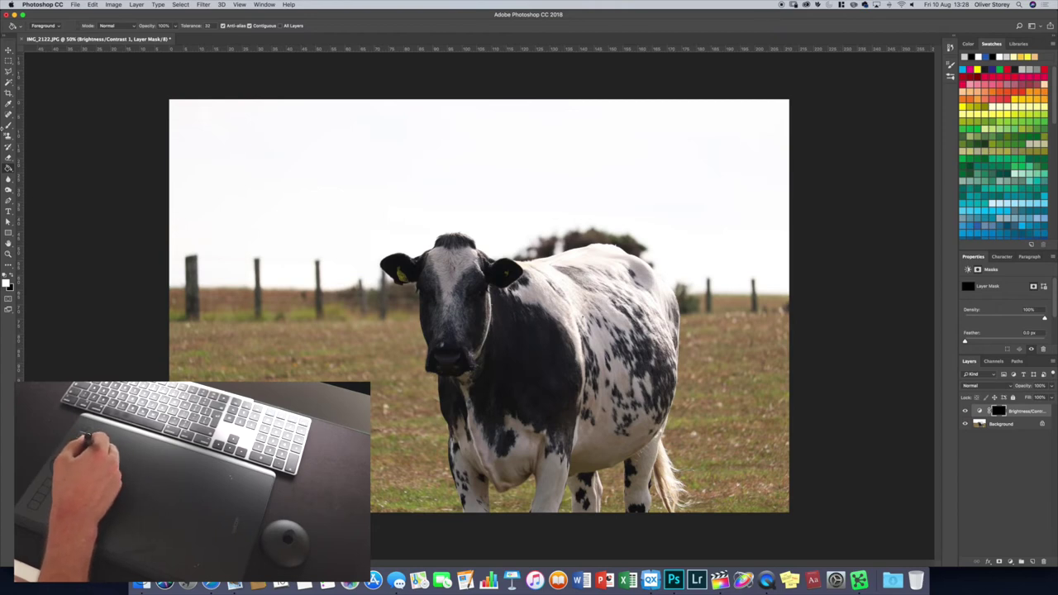
# - Set up the brush with Transfer, Shape Dynamics and Smoothing enabled and hardness lowered to 59%
pyautogui.click(8, 125)
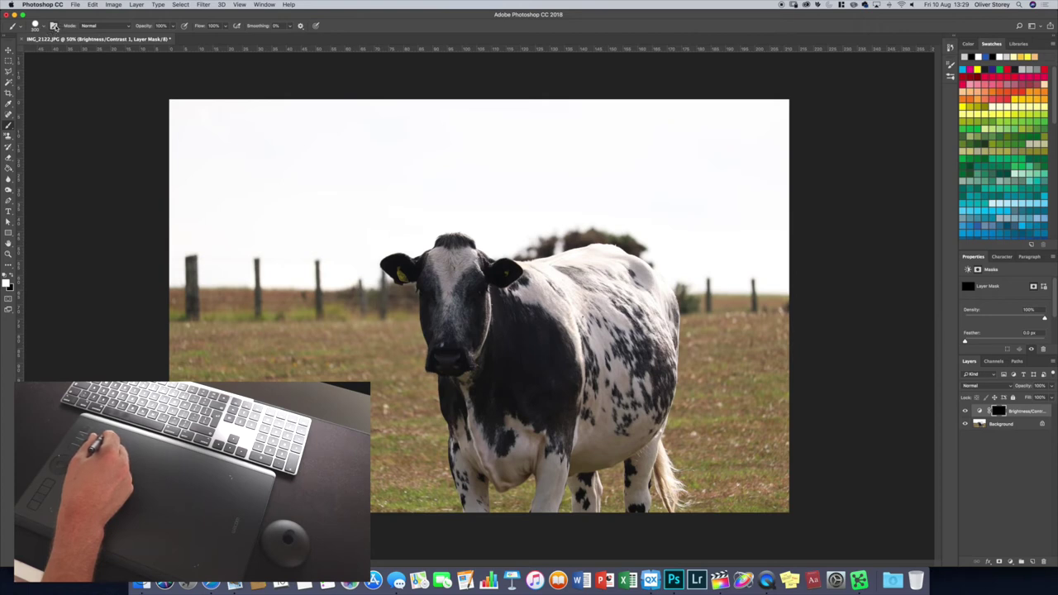
pyautogui.click(54, 26)
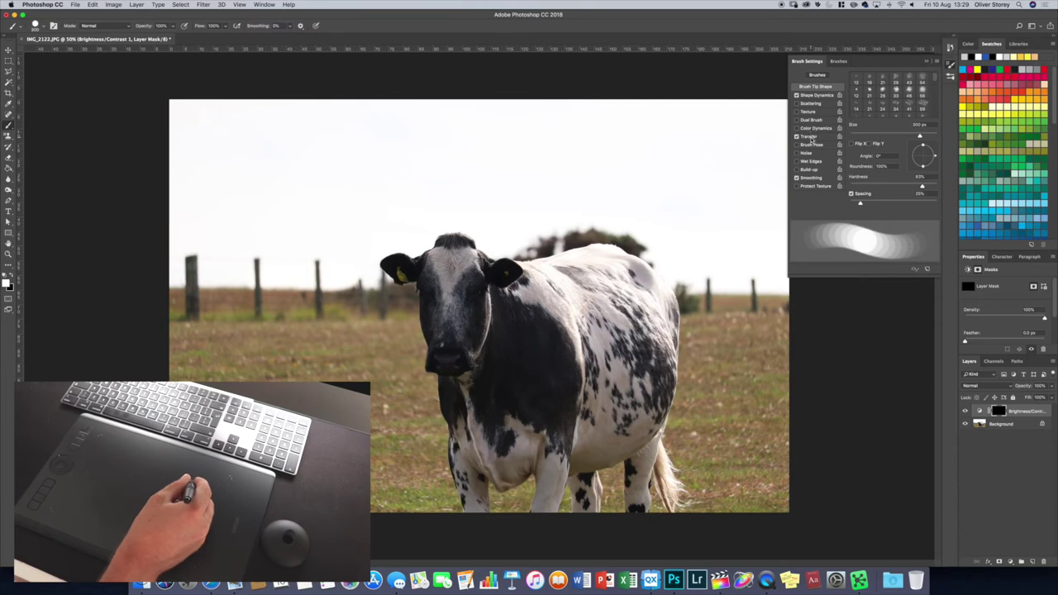
pyautogui.click(810, 137)
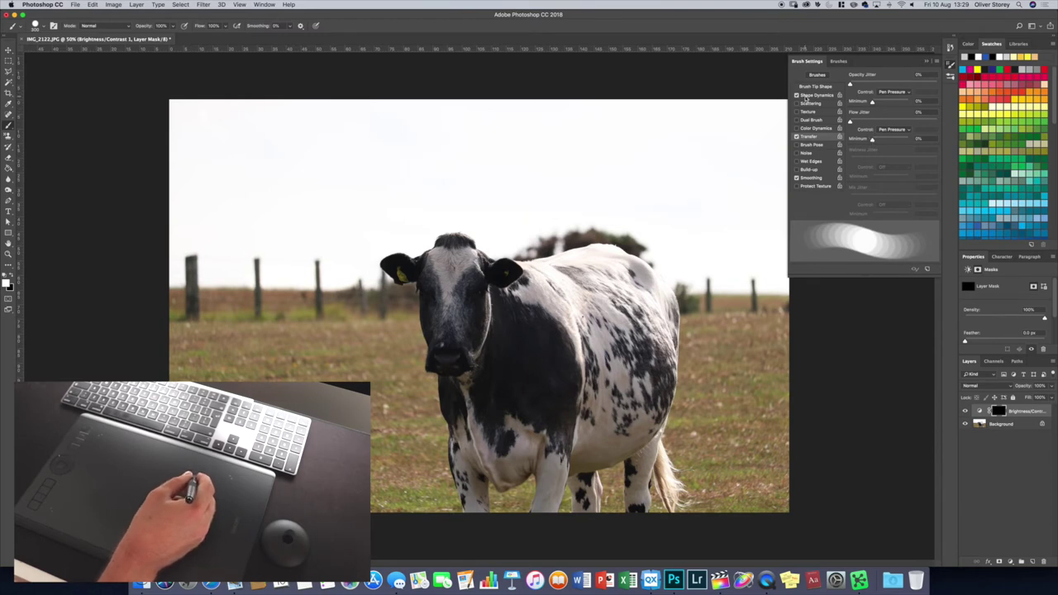
pyautogui.click(812, 95)
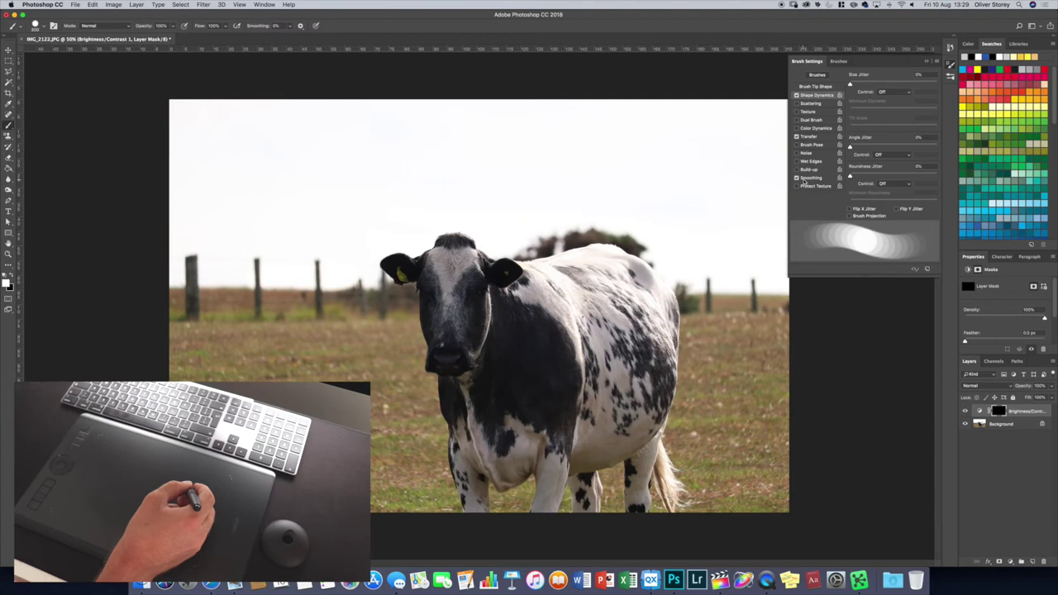
pyautogui.click(813, 178)
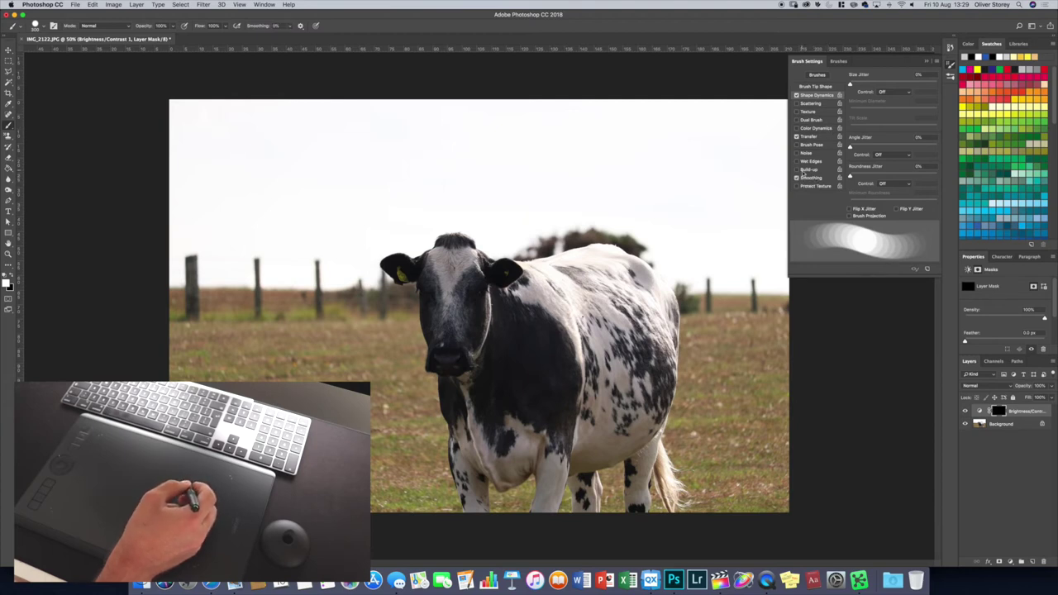
pyautogui.click(829, 87)
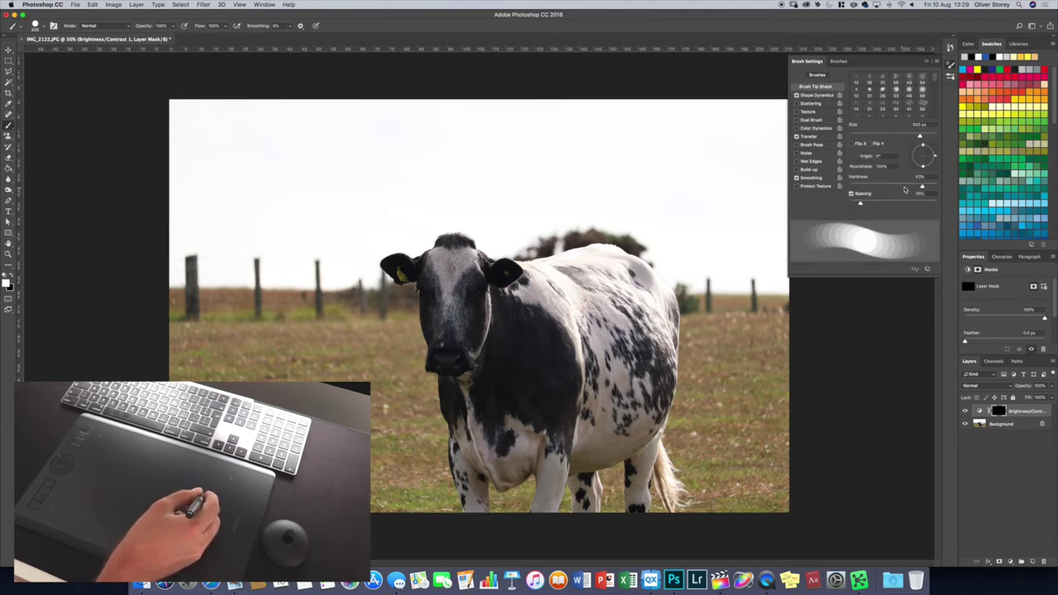
pyautogui.moveTo(921, 188); pyautogui.dragTo(900, 186)
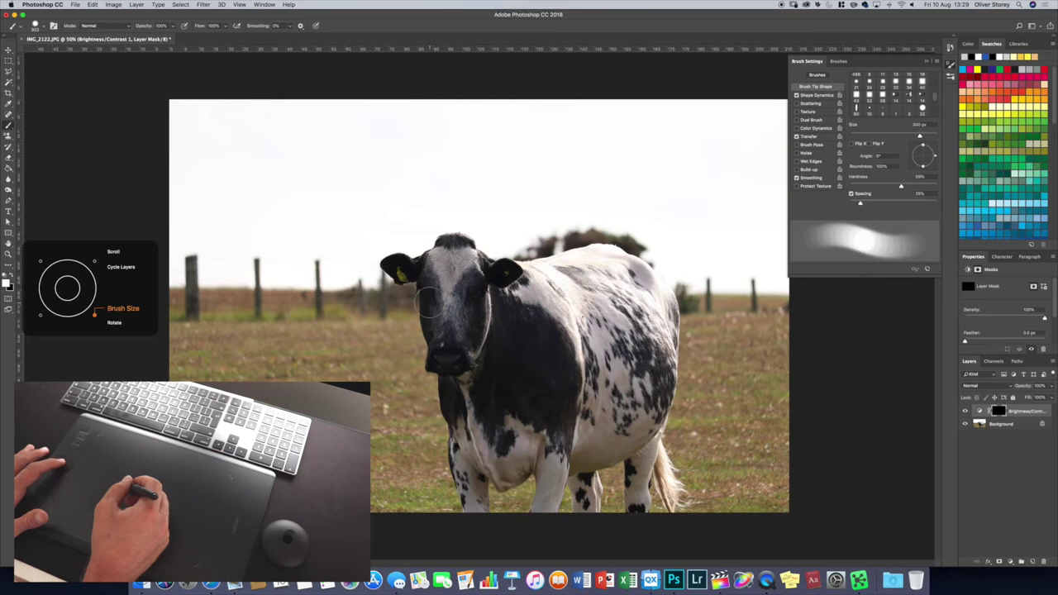
# - Paint white into the mask over the cow at about 500 px, then shrink to 175 px and switch to black
pyautogui.press(']')
pyautogui.press(']')
pyautogui.press(']')
pyautogui.press('[')
pyautogui.press('[')
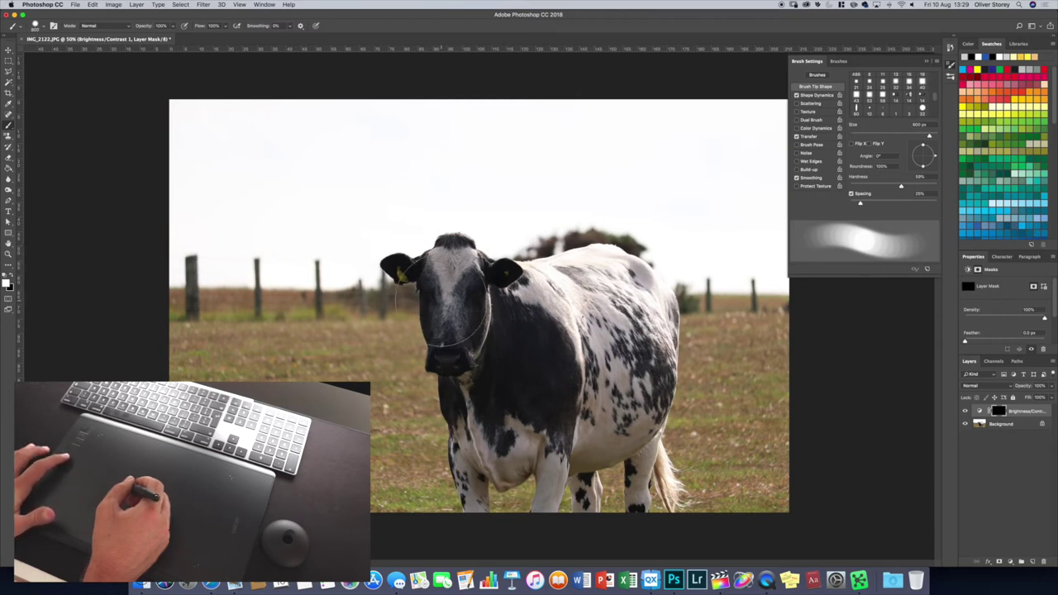
pyautogui.press(']')
pyautogui.moveTo(467, 285)
pyautogui.mouseDown()
pyautogui.moveTo(463, 297)
pyautogui.moveTo(420, 294)
pyautogui.moveTo(428, 306)
pyautogui.moveTo(483, 293)
pyautogui.moveTo(422, 289)
pyautogui.moveTo(421, 301)
pyautogui.moveTo(418, 285)
pyautogui.moveTo(453, 337)
pyautogui.moveTo(442, 358)
pyautogui.moveTo(483, 288)
pyautogui.moveTo(431, 296)
pyautogui.moveTo(446, 268)
pyautogui.mouseUp()
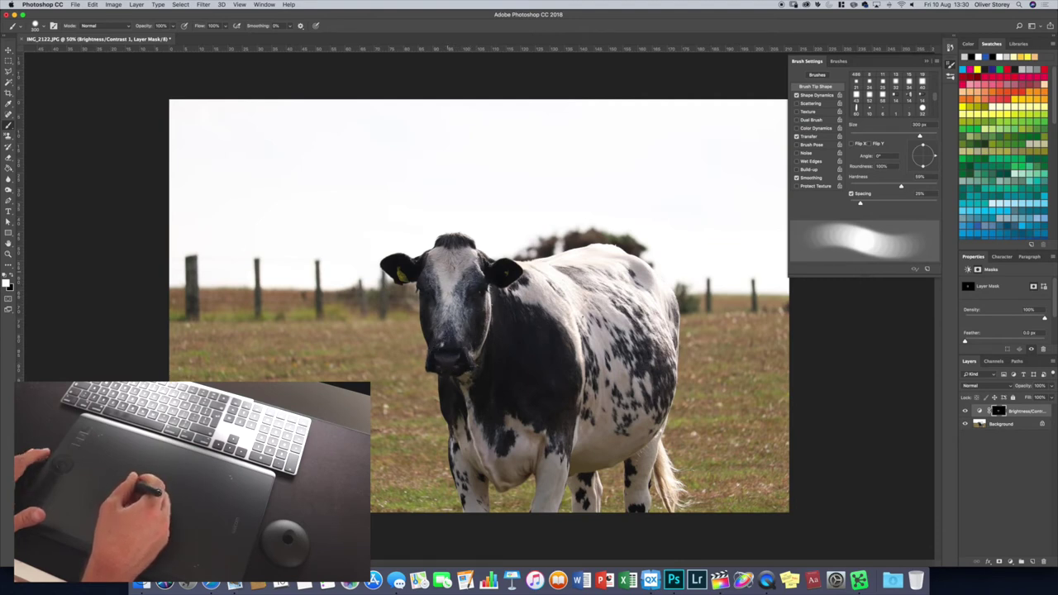
pyautogui.press('[')
pyautogui.press('[')
pyautogui.press('[')
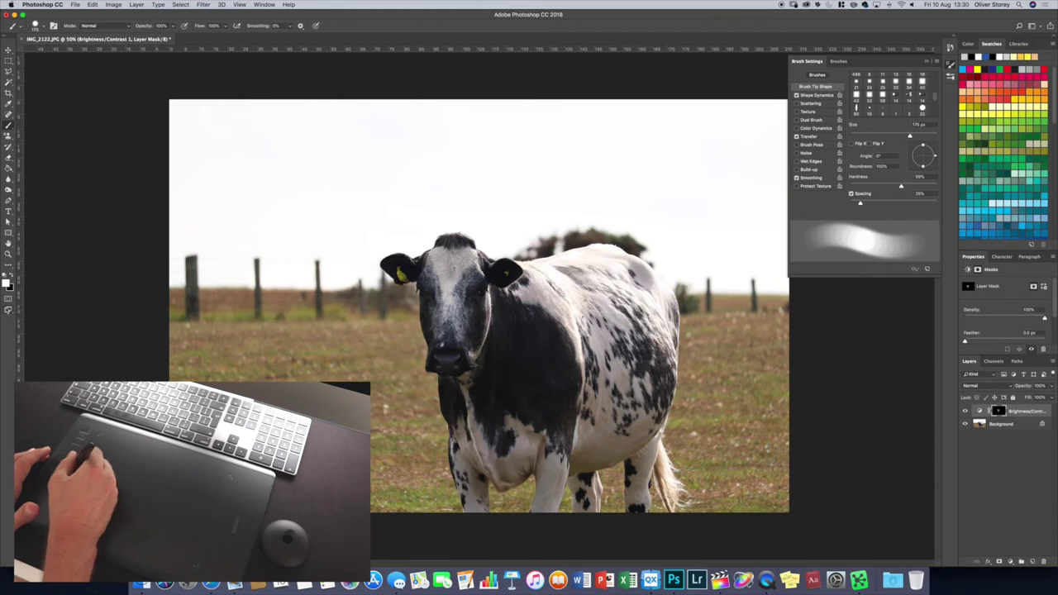
pyautogui.click(12, 277)
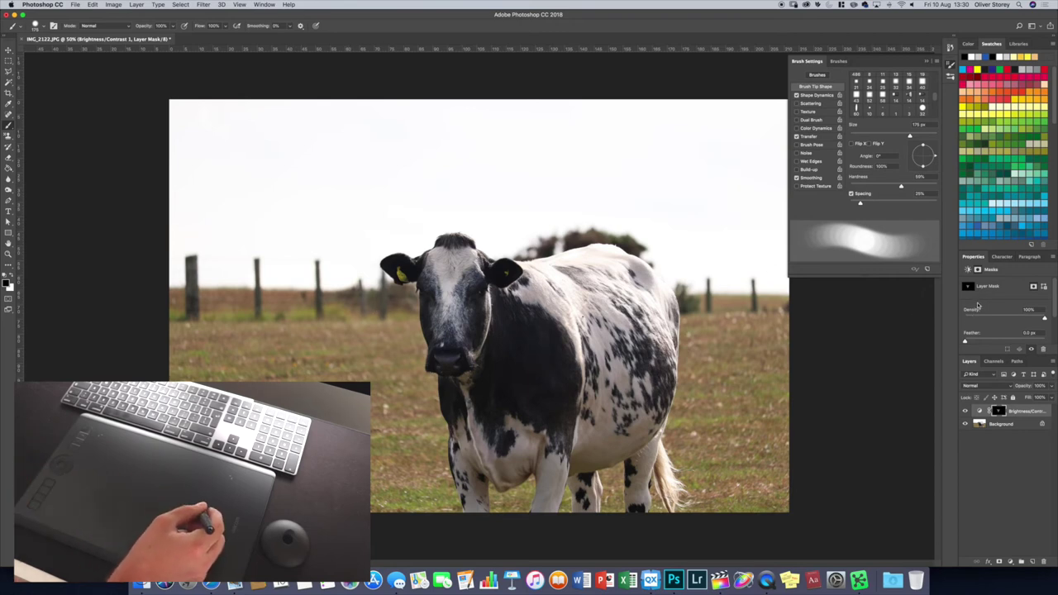
pyautogui.click(980, 411)
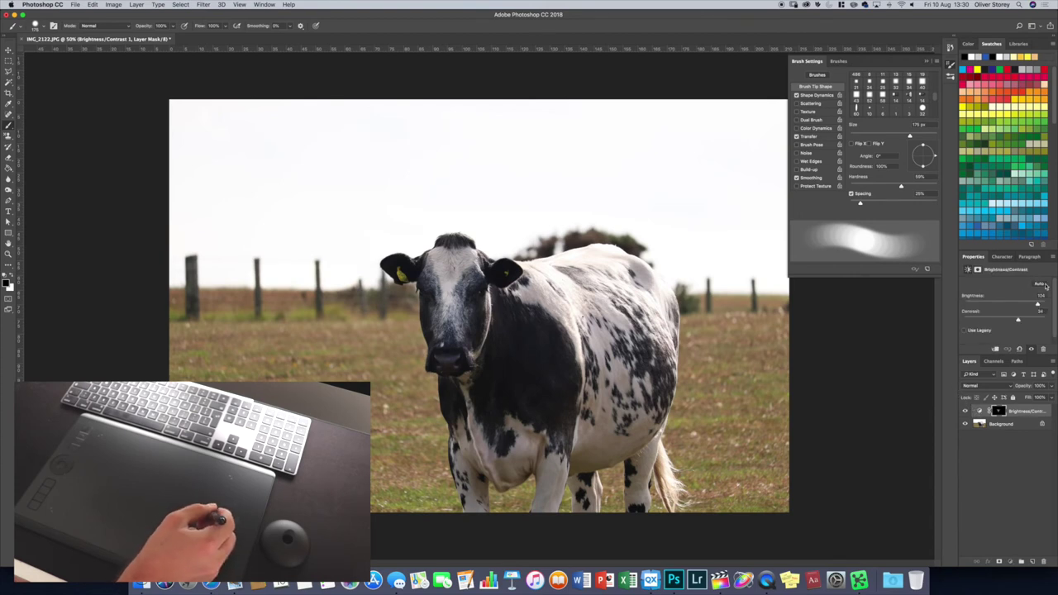
# - Raise the adjustment to Brightness 128 and Contrast 42, toggling its visibility to compare before and after
pyautogui.moveTo(1039, 305); pyautogui.dragTo(1036, 302)
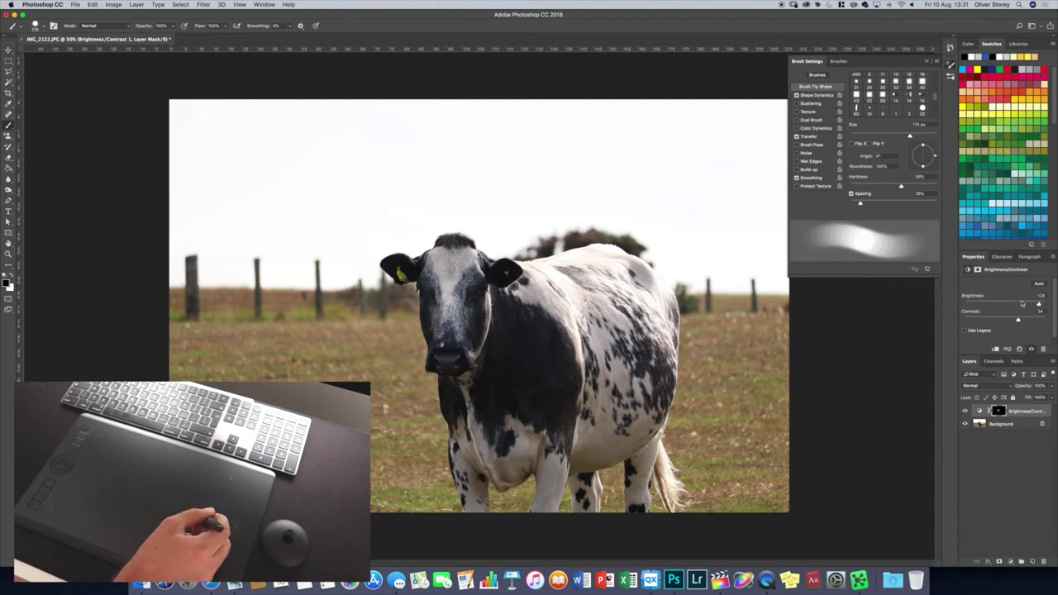
pyautogui.moveTo(1018, 321)
pyautogui.mouseDown()
pyautogui.moveTo(1028, 322)
pyautogui.moveTo(1004, 322)
pyautogui.moveTo(1023, 322)
pyautogui.mouseUp()
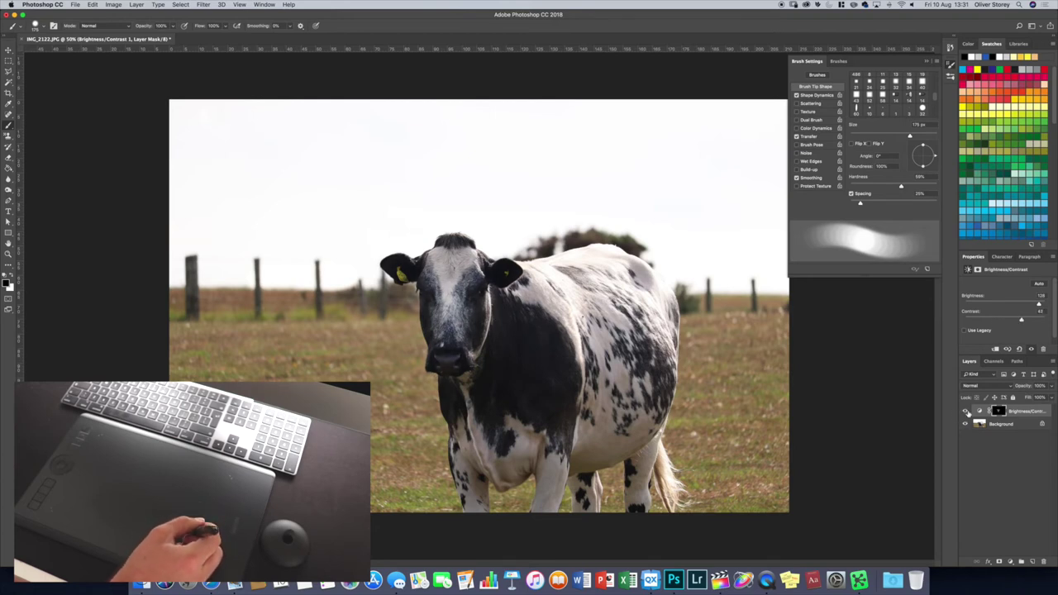
pyautogui.click(966, 411)
pyautogui.click(966, 411)
pyautogui.click(967, 410)
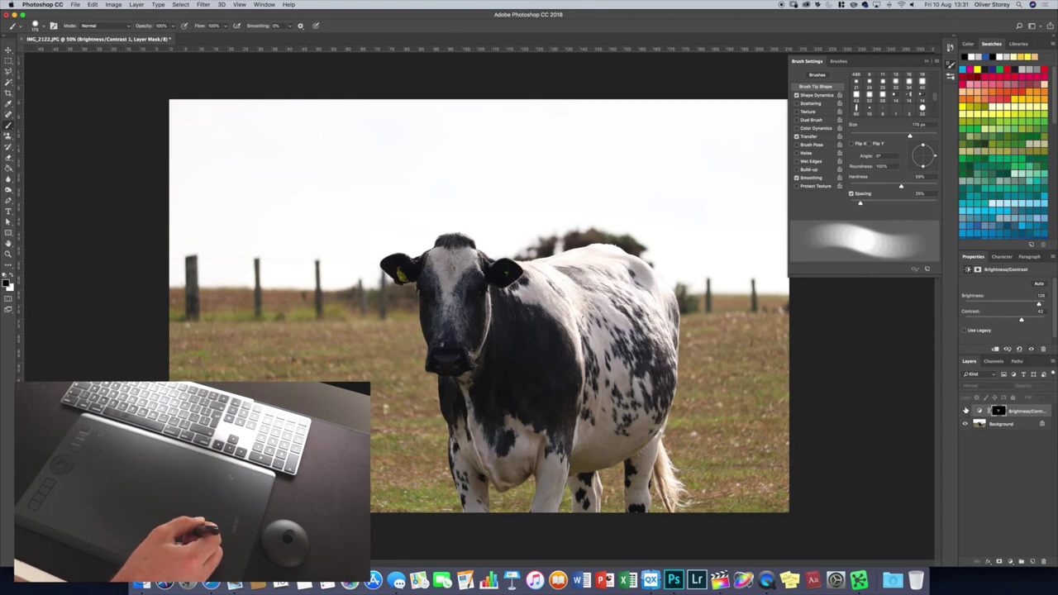
pyautogui.click(966, 411)
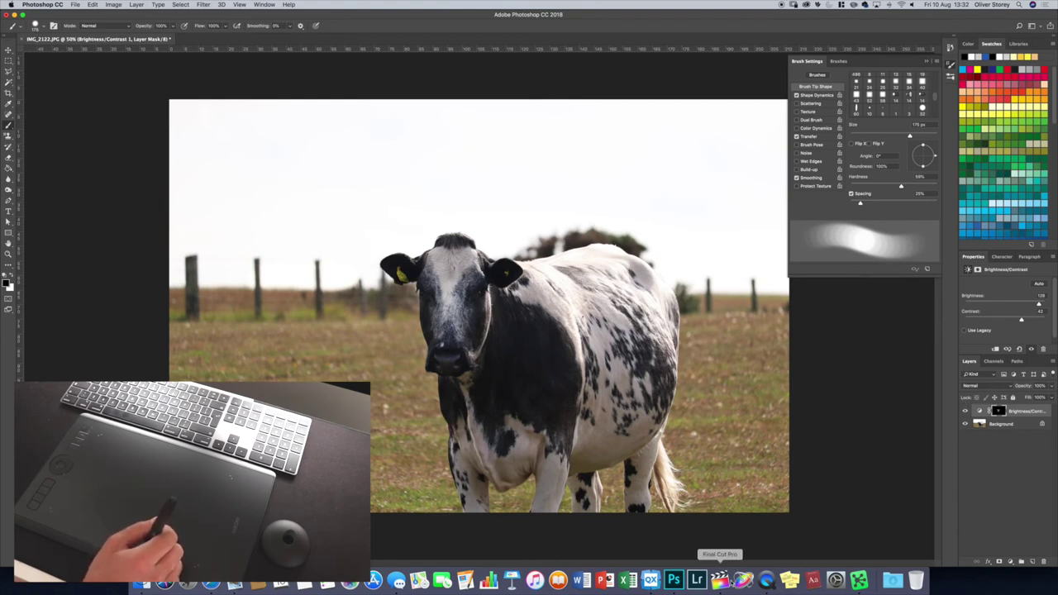
# - In the Final Cut Pro NeededApps project, move the playhead later and call up the Wacom Radial Menu
pyautogui.click(723, 579)
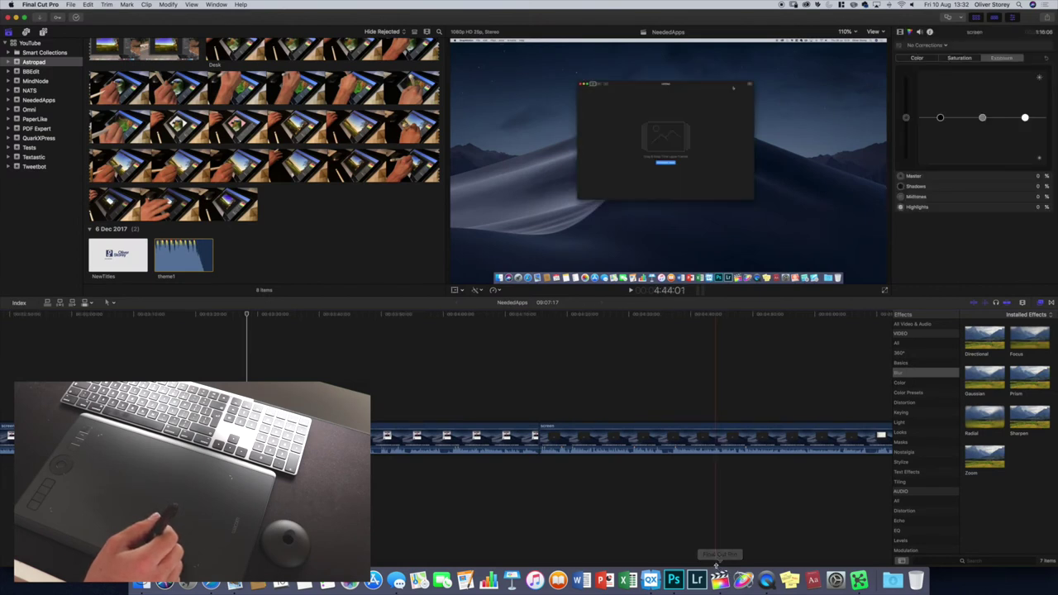
pyautogui.click(635, 489)
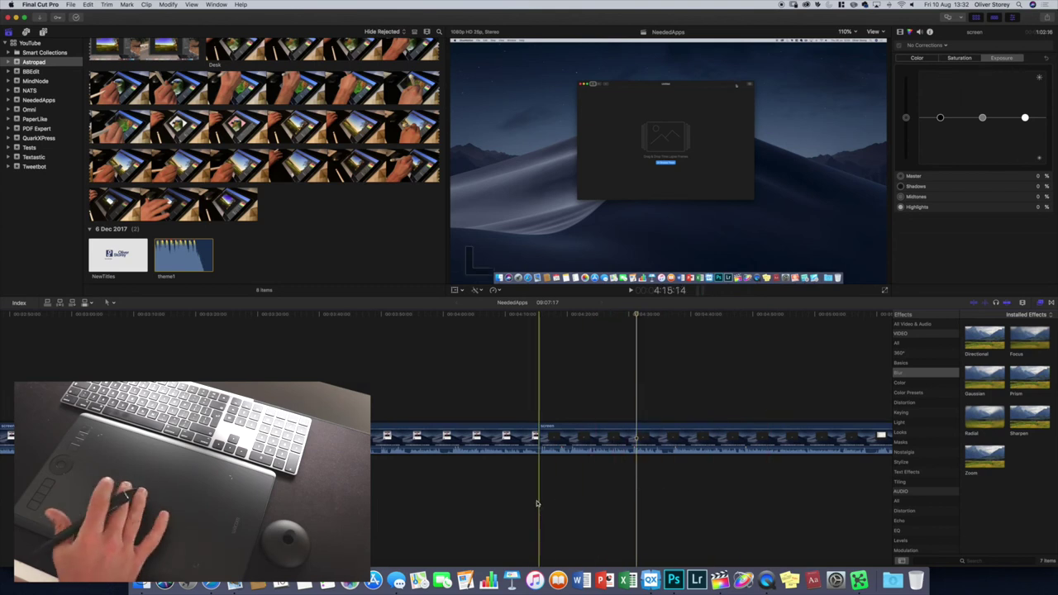
pyautogui.hscroll(10, 536, 503)
pyautogui.hscroll(-10, 536, 503)
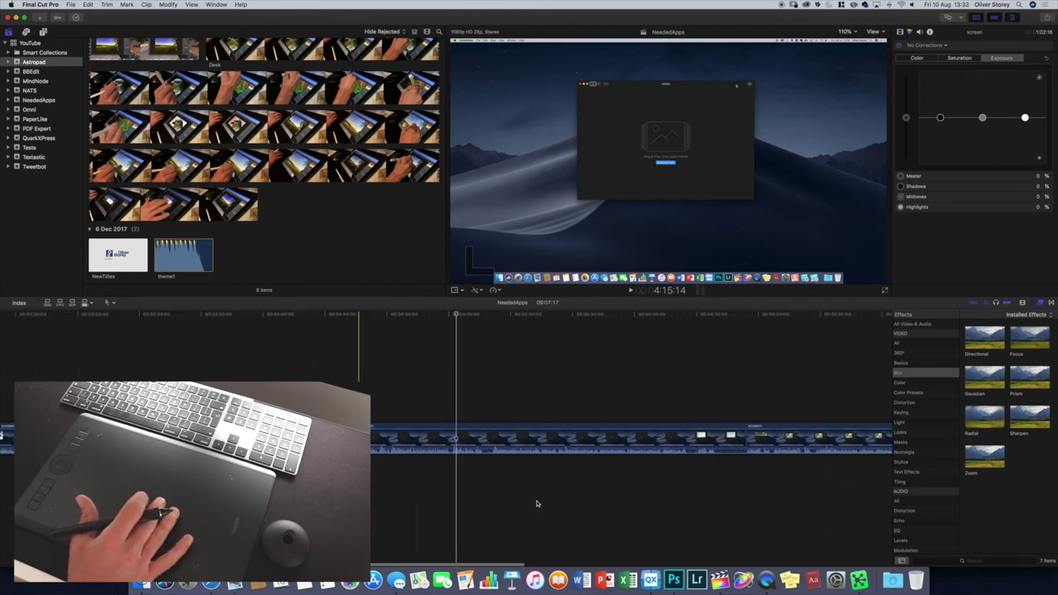
pyautogui.rightClick(537, 501)
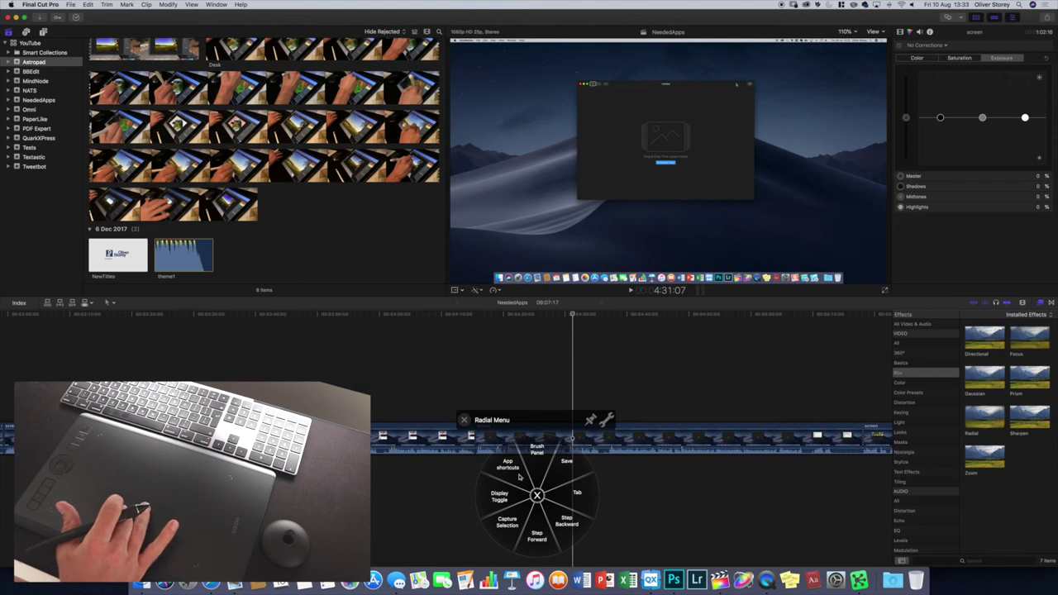
# - Open the Wacom App shortcuts panel offering Copy, Paste, Forward, Back, Undo and Find
pyautogui.click(519, 477)
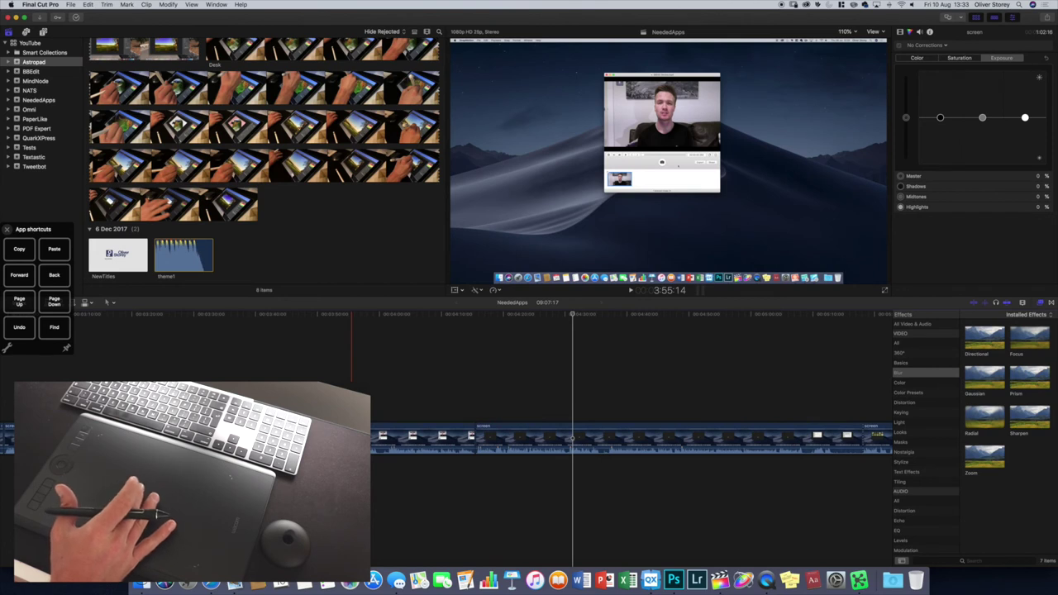
pyautogui.hscroll(10, 630, 438)
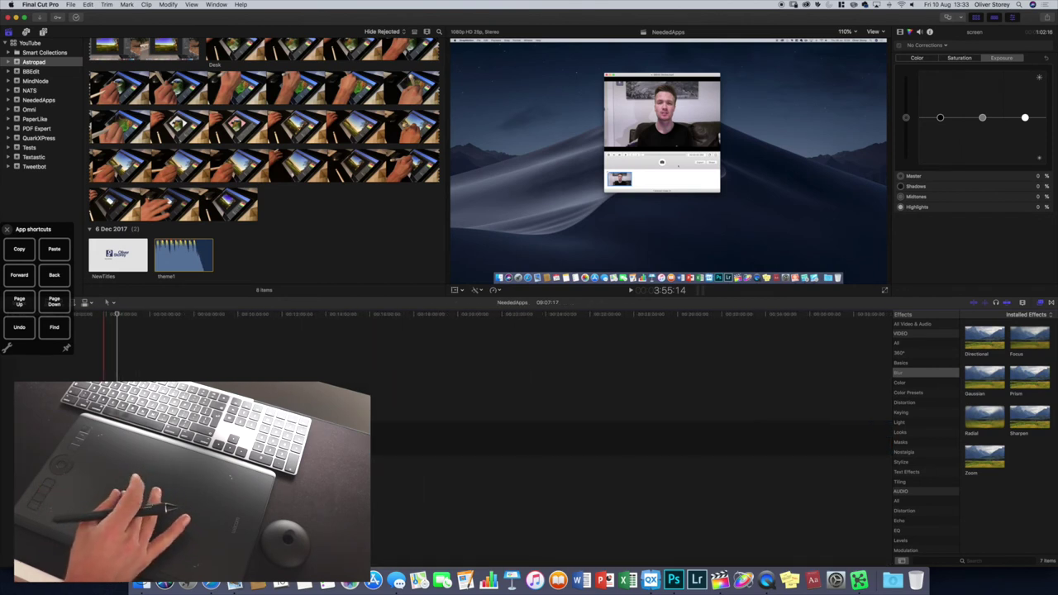
pyautogui.hscroll(-10, 630, 438)
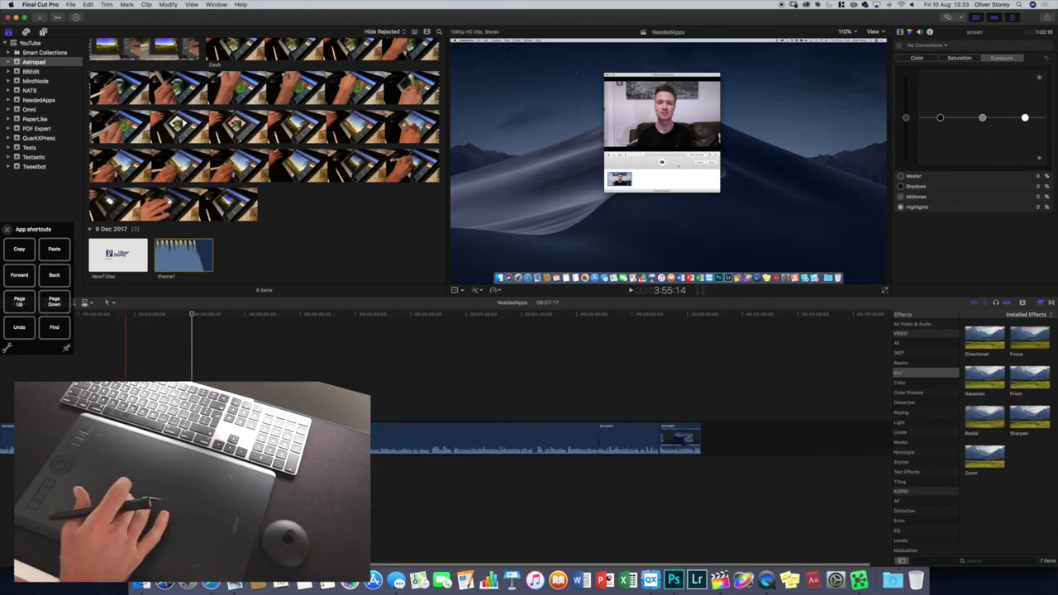
pyautogui.hscroll(-5, 463, 438)
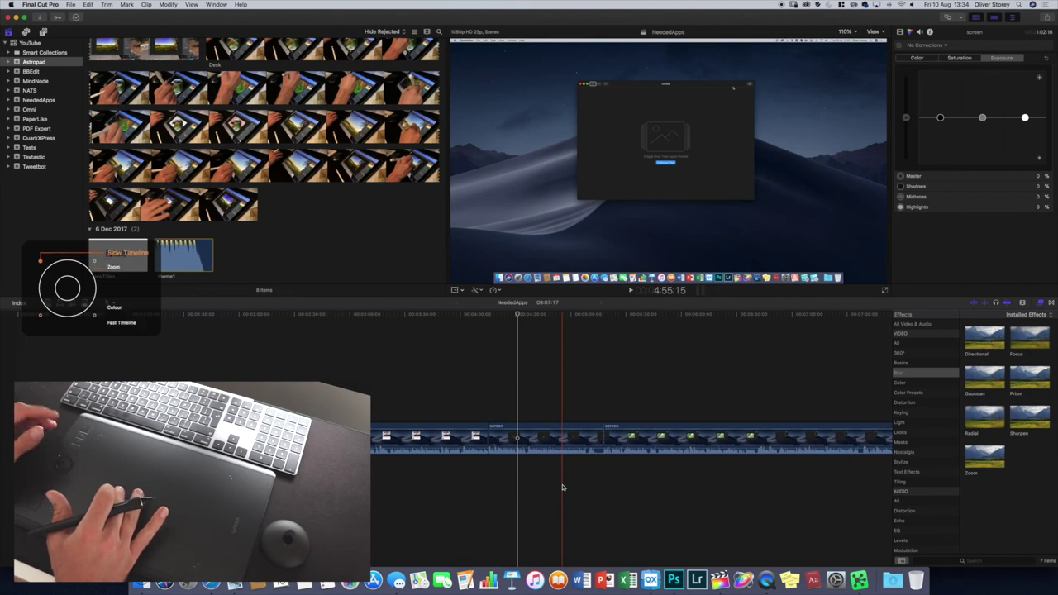
# - Place the playhead in the NeededApps timeline and nudge it forward a few frames
pyautogui.click(562, 488)
pyautogui.press('Right')
pyautogui.press('Right')
pyautogui.press('Right')
pyautogui.press('Right')
pyautogui.press('Right')
pyautogui.press('Right')
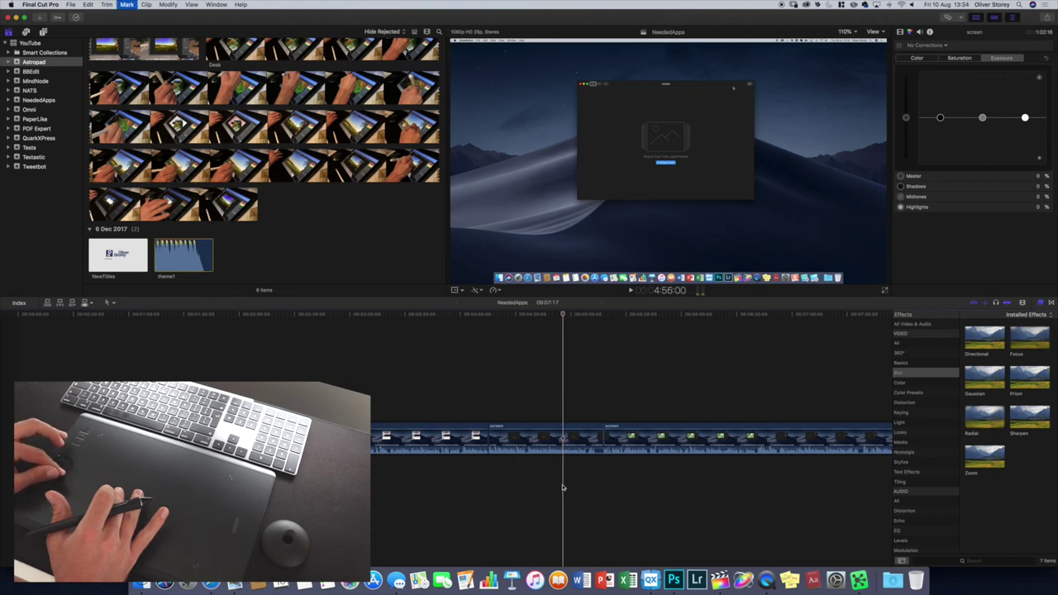
pyautogui.press('Right')
pyautogui.press('Right')
pyautogui.press('Right')
pyautogui.press('Right')
pyautogui.press('Right')
pyautogui.press('Right')
pyautogui.press('Right')
pyautogui.press('Right')
pyautogui.press('Right')
pyautogui.press('Right')
pyautogui.press('Right')
pyautogui.press('Right')
pyautogui.press('Right')
pyautogui.press('Right')
pyautogui.press('Right')
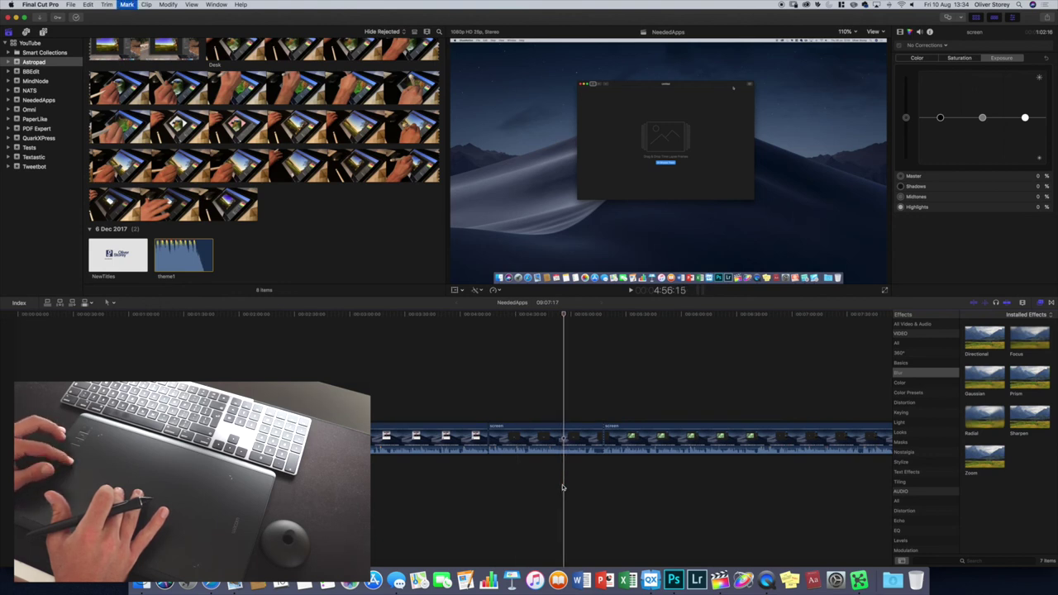
pyautogui.press('Right')
pyautogui.press('Right')
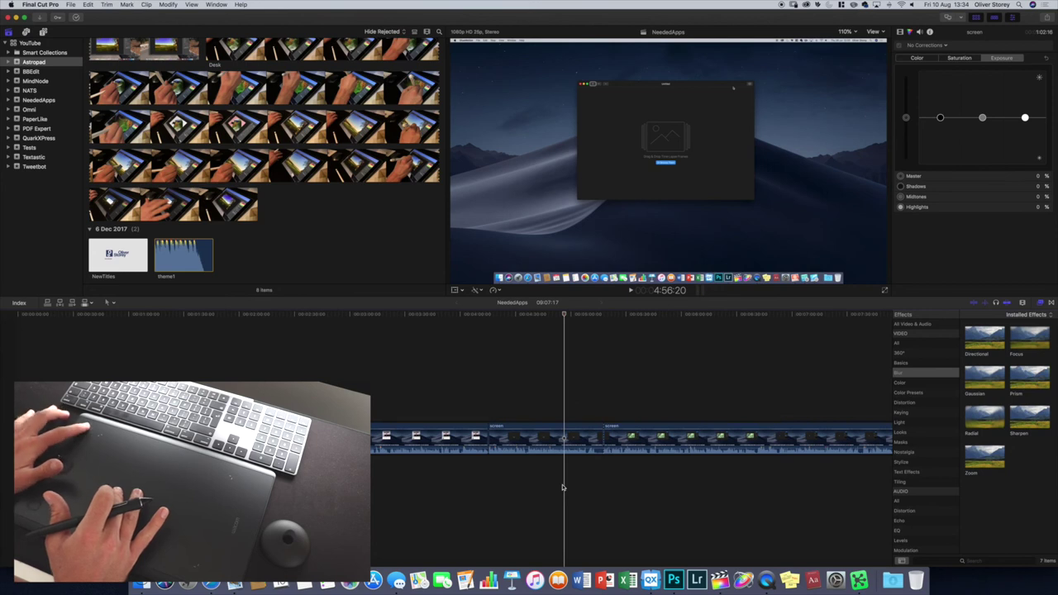
# - Blade the screen clip into two pieces at the skimmer, then bring QuarkXPress forward
pyautogui.press('super+a')
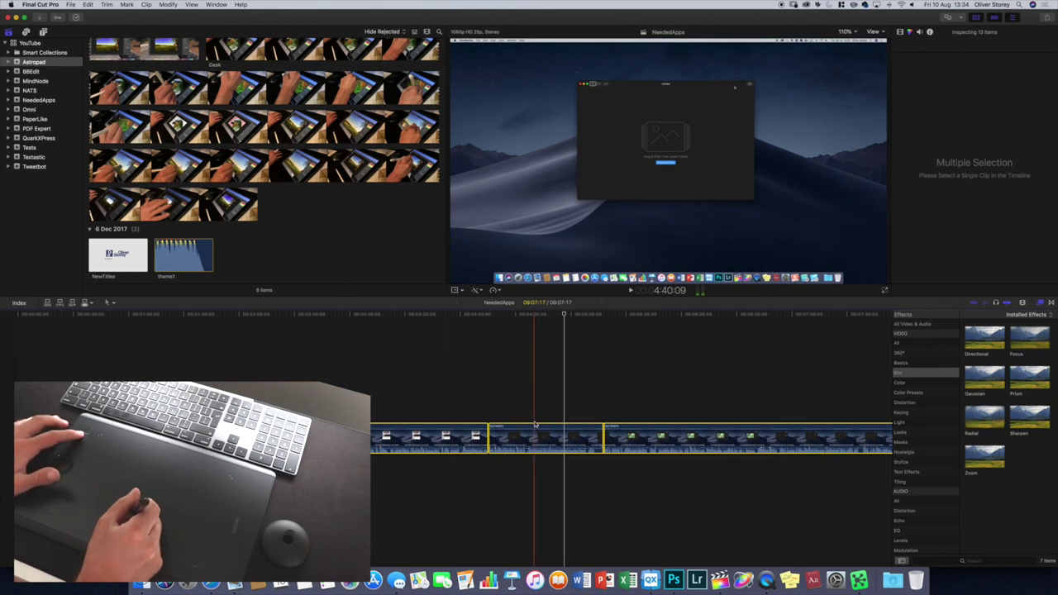
pyautogui.press('super+b')
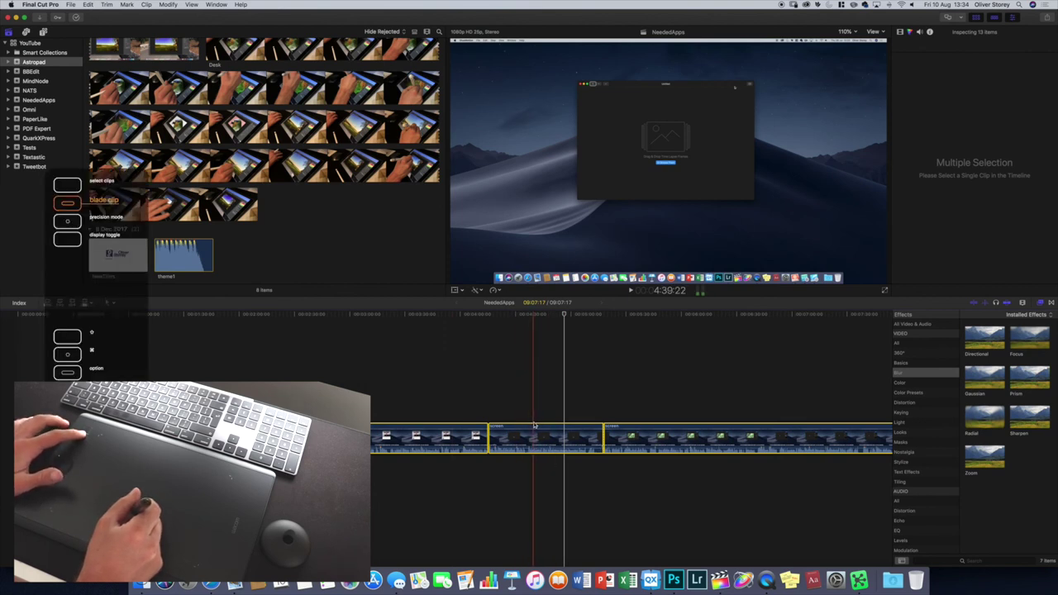
pyautogui.press('super+b')
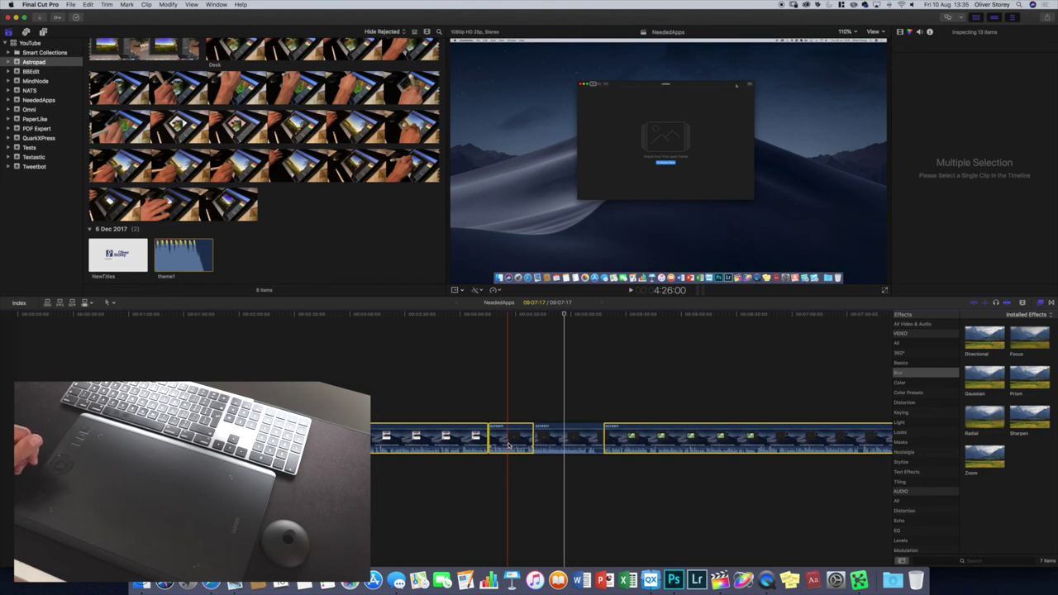
pyautogui.press('super+Tab')
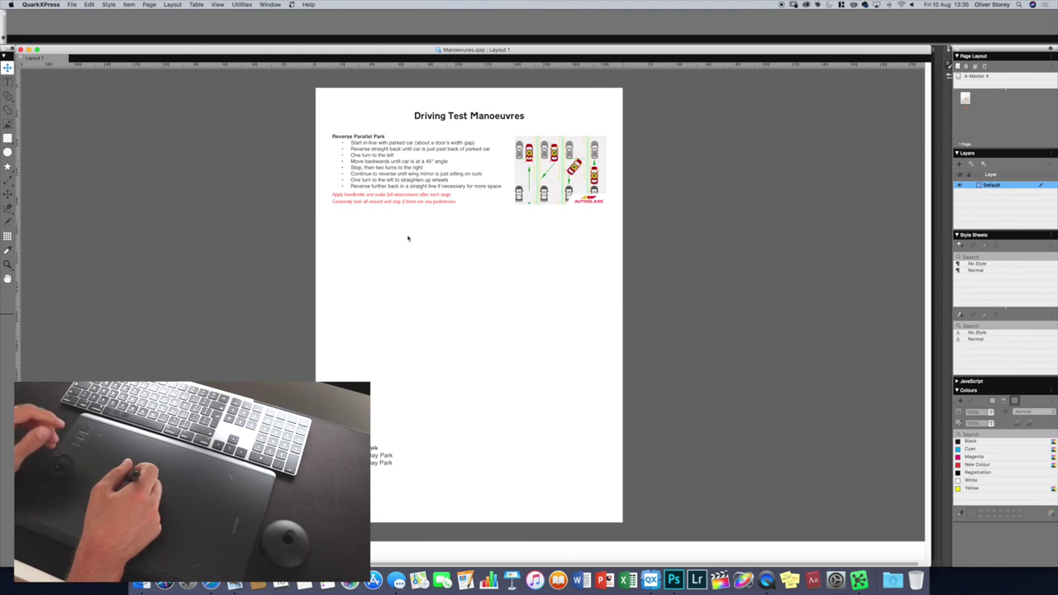
# - Nudge the Reverse Parallel Park text box slightly down and to the left
pyautogui.click(424, 189)
pyautogui.moveTo(418, 201)
pyautogui.mouseDown()
pyautogui.moveTo(424, 211)
pyautogui.moveTo(435, 193)
pyautogui.moveTo(423, 189)
pyautogui.moveTo(404, 209)
pyautogui.mouseUp()
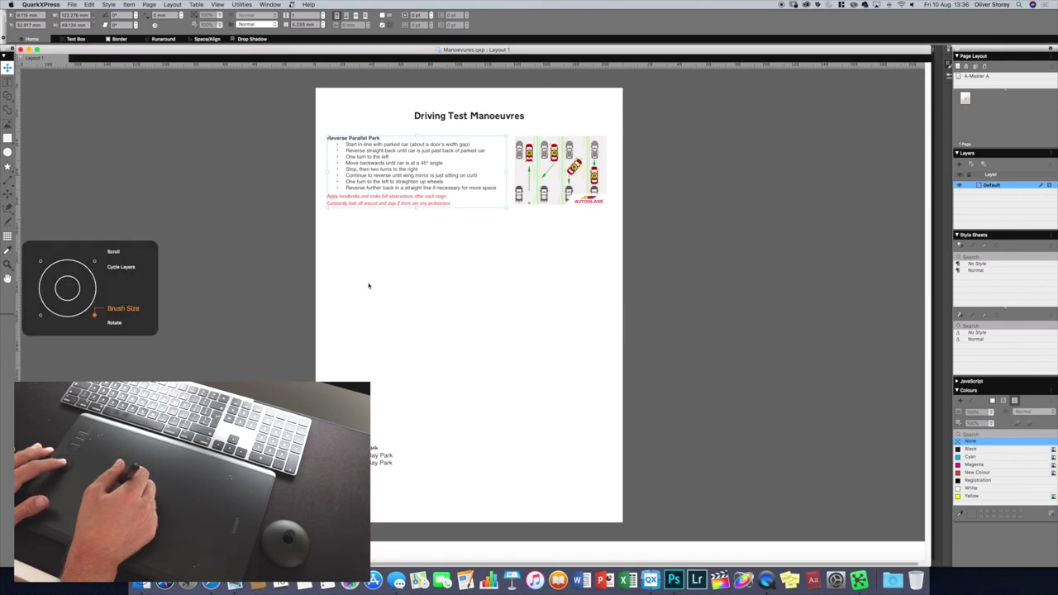
# - Tilt the car-diagram picture slightly clockwise, then bring OmniGraffle to the front
pyautogui.click(557, 176)
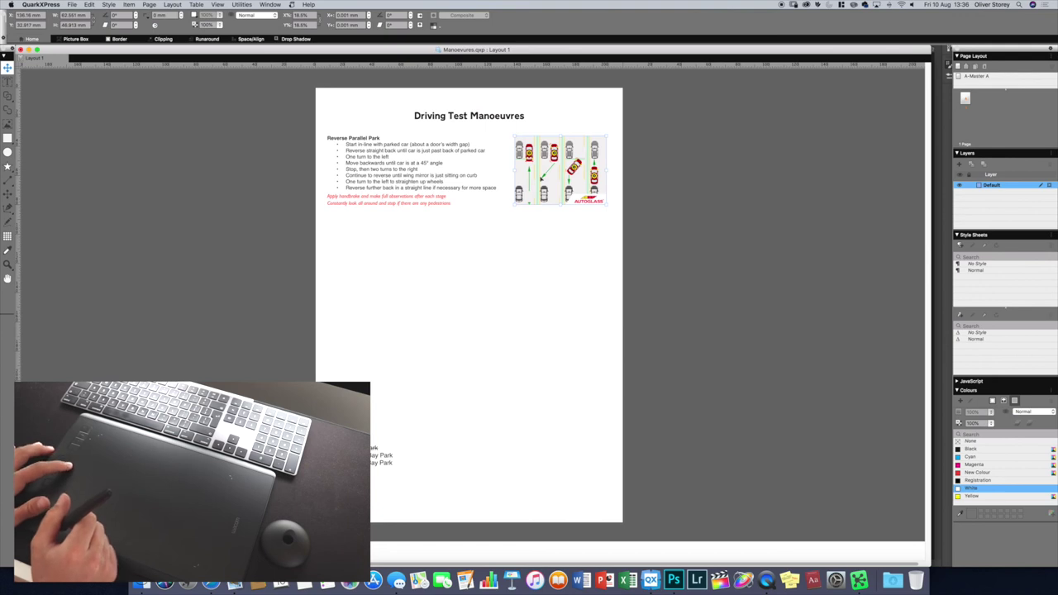
pyautogui.moveTo(607, 136)
pyautogui.mouseDown()
pyautogui.moveTo(617, 175)
pyautogui.moveTo(608, 134)
pyautogui.moveTo(613, 149)
pyautogui.mouseUp()
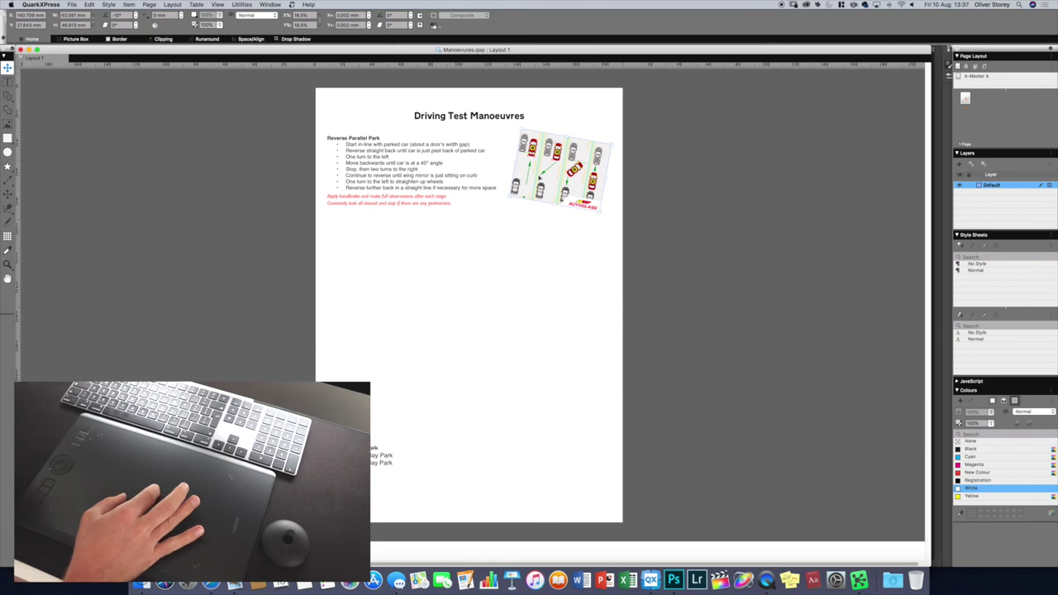
pyautogui.moveTo(613, 148); pyautogui.dragTo(607, 136)
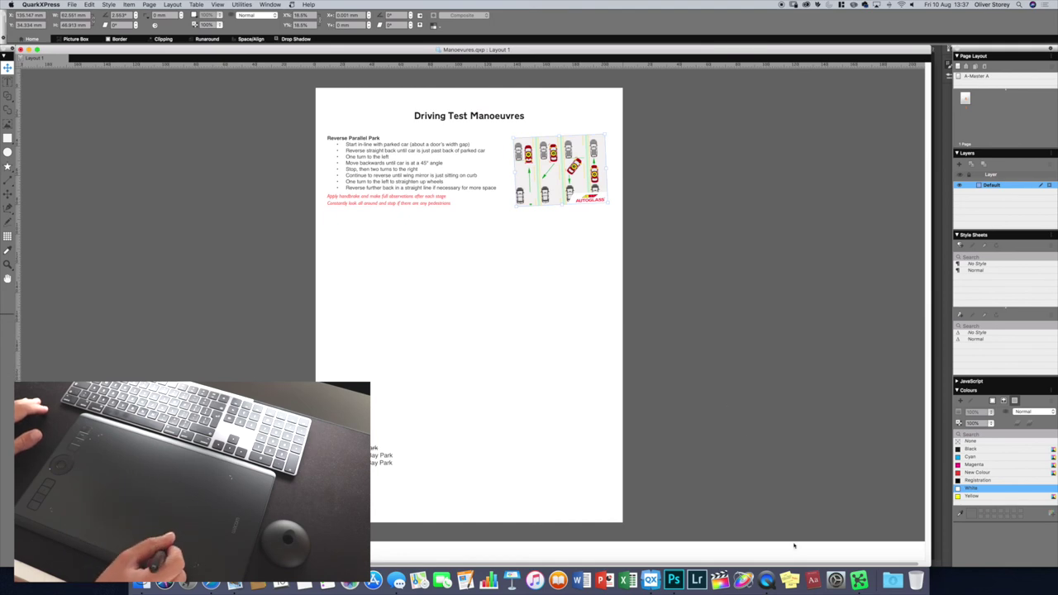
pyautogui.click(859, 581)
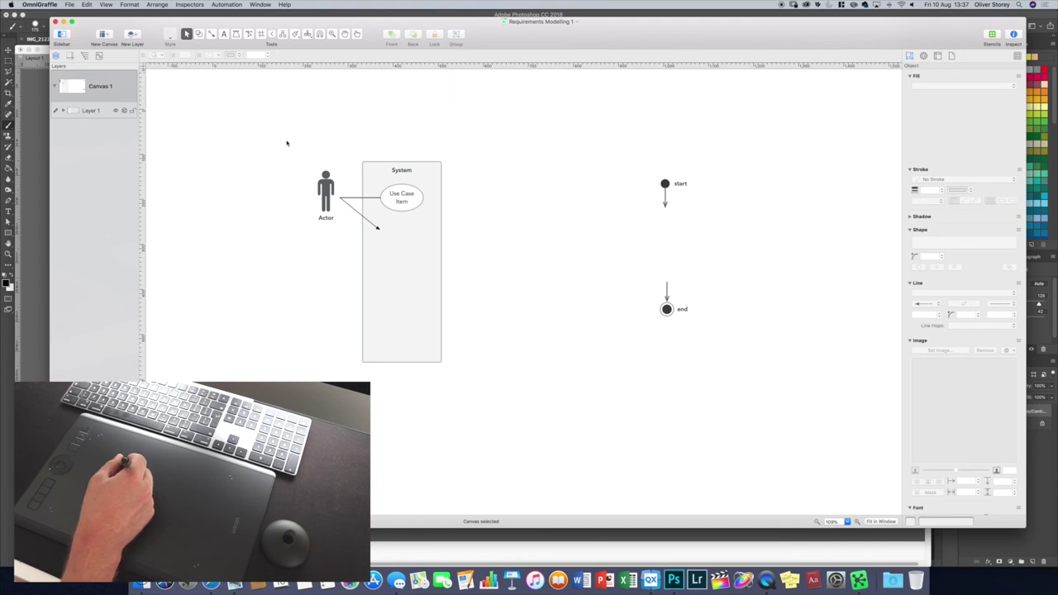
# - Move the actor, System box, use case and lines together up and left
pyautogui.moveTo(287, 139); pyautogui.dragTo(481, 385)
pyautogui.moveTo(395, 268); pyautogui.dragTo(298, 229)
pyautogui.click(421, 202)
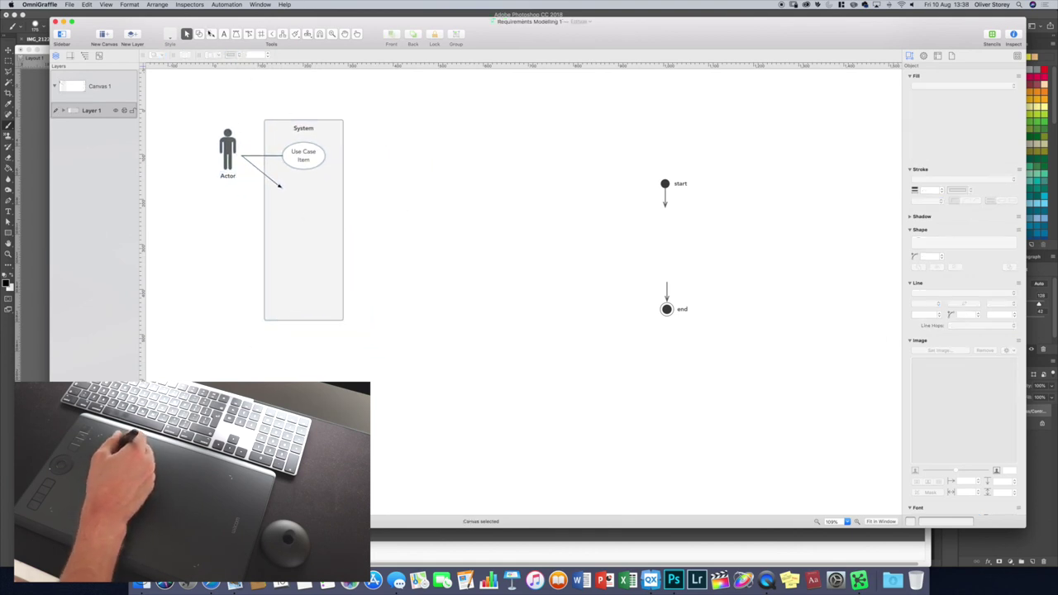
# - Draw a second line from the actor into the System box and raise the start node slightly
pyautogui.click(212, 35)
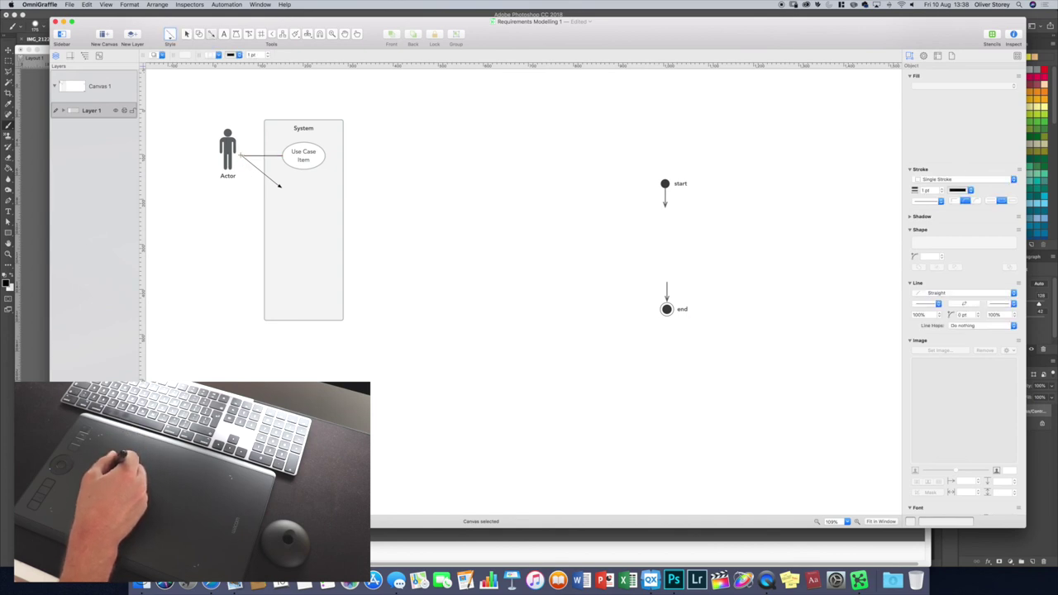
pyautogui.moveTo(243, 157); pyautogui.dragTo(282, 220)
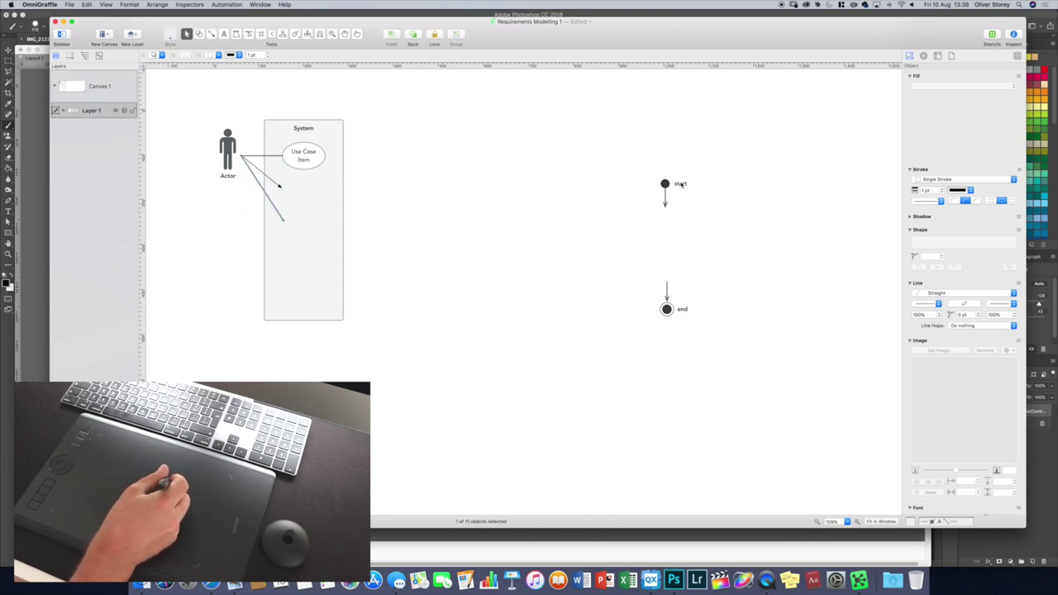
pyautogui.moveTo(666, 186); pyautogui.dragTo(664, 179)
pyautogui.click(631, 217)
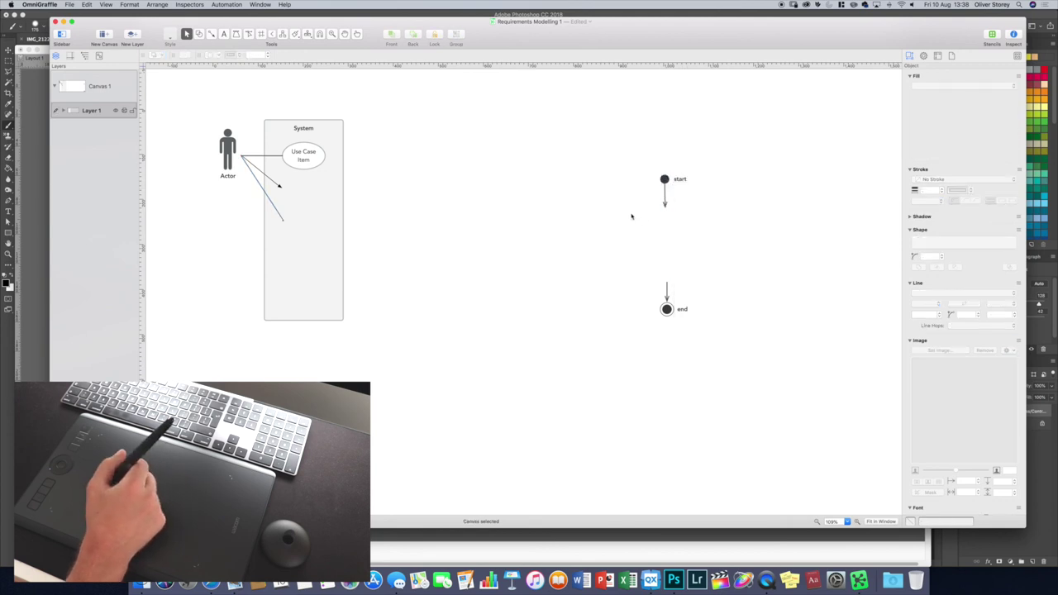
# - Rotate the Use Case Item ellipse to 330° inside the System box
pyautogui.click(305, 159)
pyautogui.moveTo(305, 160); pyautogui.dragTo(305, 159)
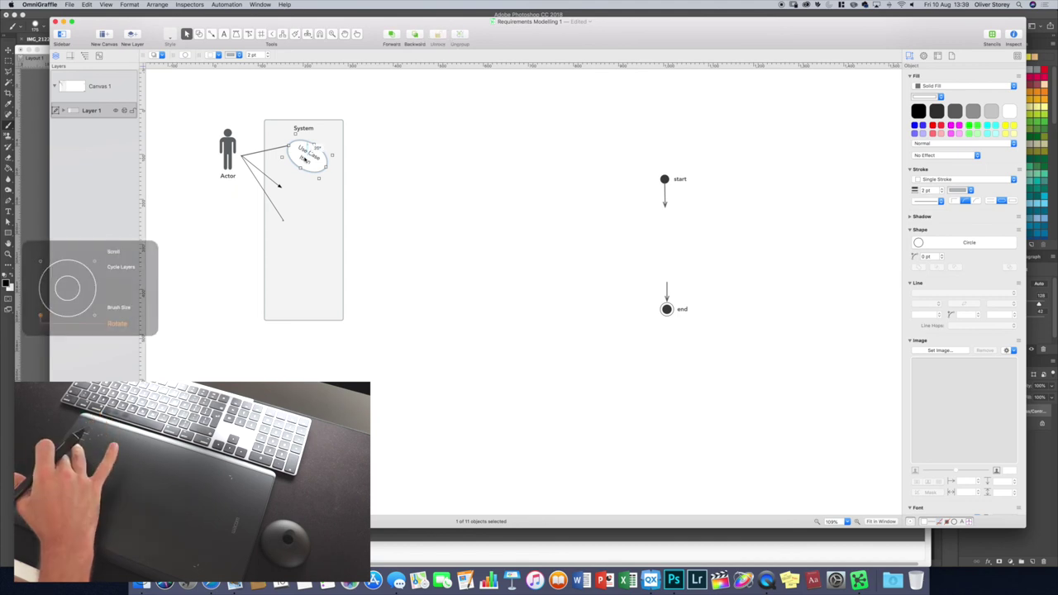
pyautogui.scroll(-1, 306, 158)
pyautogui.scroll(-1, 305, 160)
pyautogui.scroll(5, 305, 160)
pyautogui.scroll(-1, 304, 160)
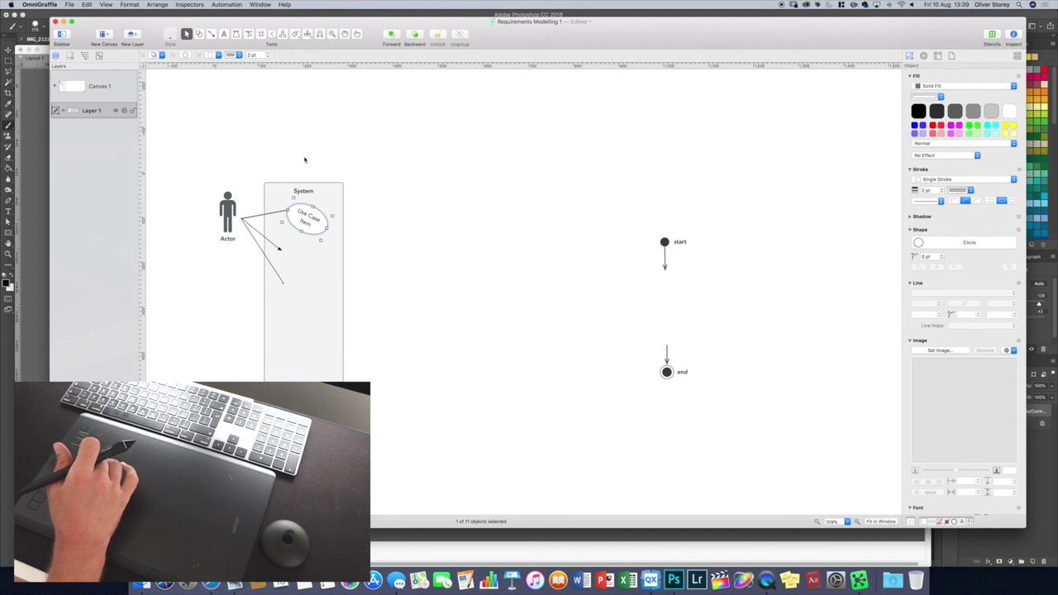